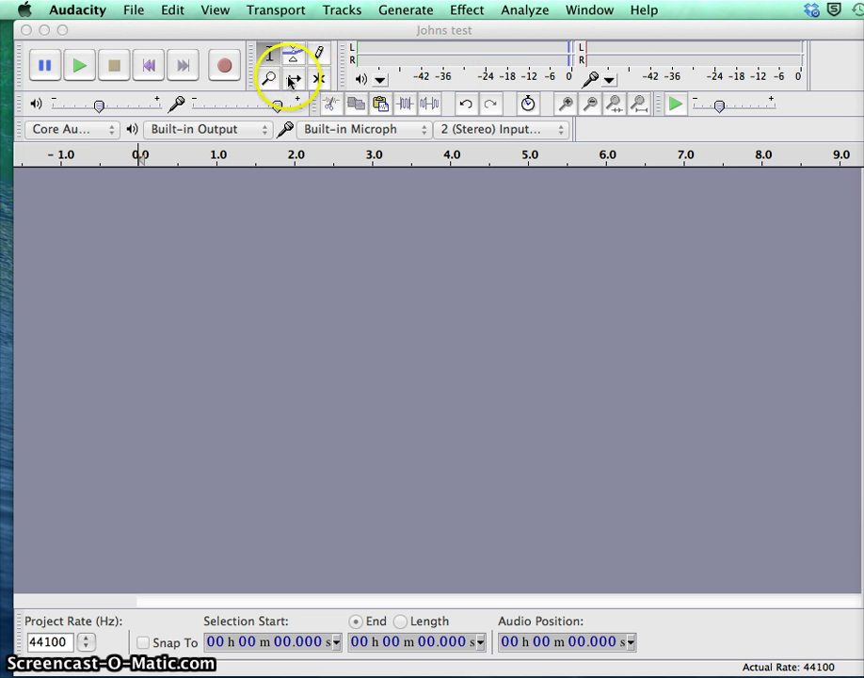
- Import Stand Up and Dance.mp3 from the Music folder with File > Import > Audio
click(135, 11)
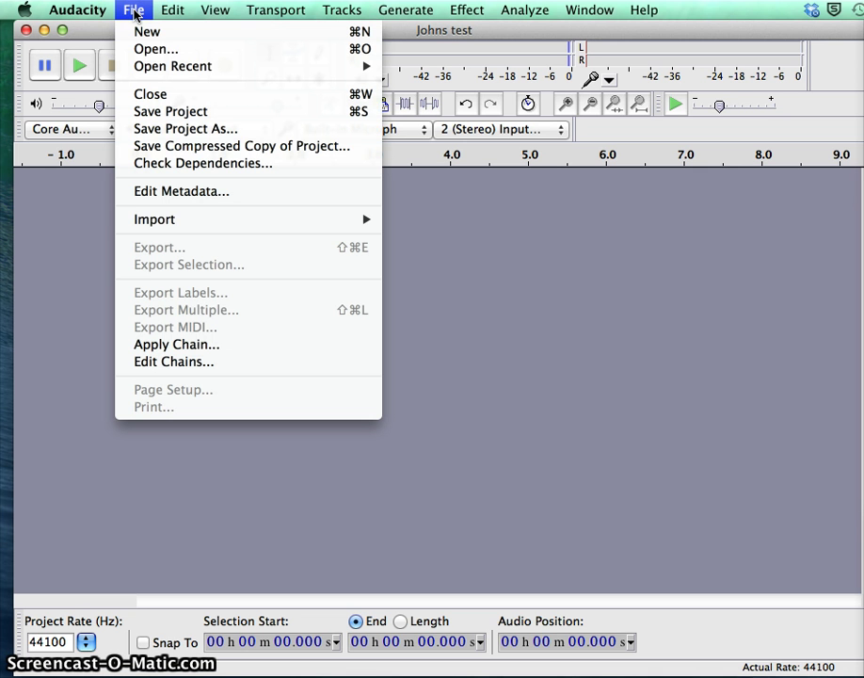
mouse_move(162, 222)
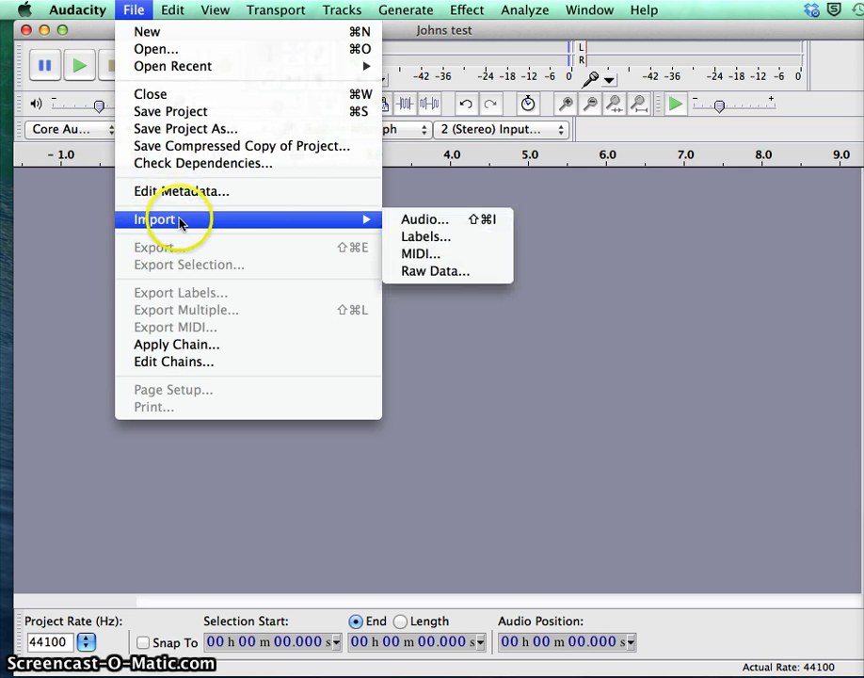
click(421, 222)
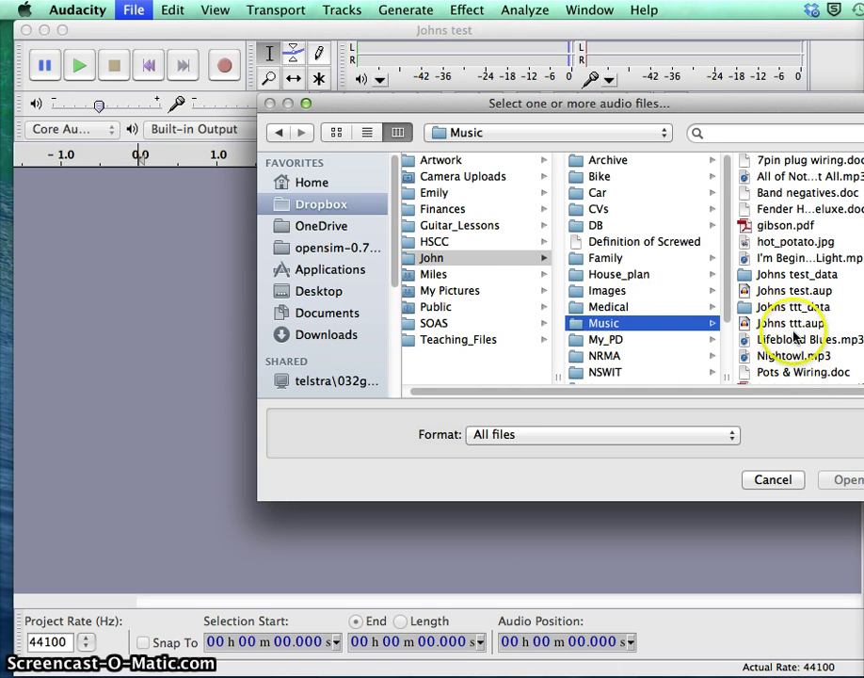
scroll(793, 331, down, 5)
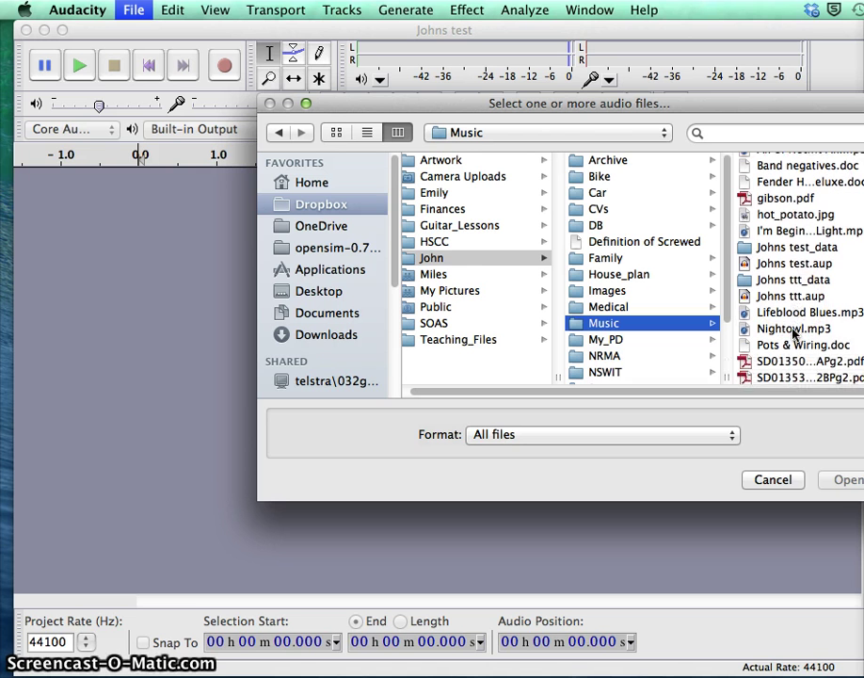
double_click(789, 365)
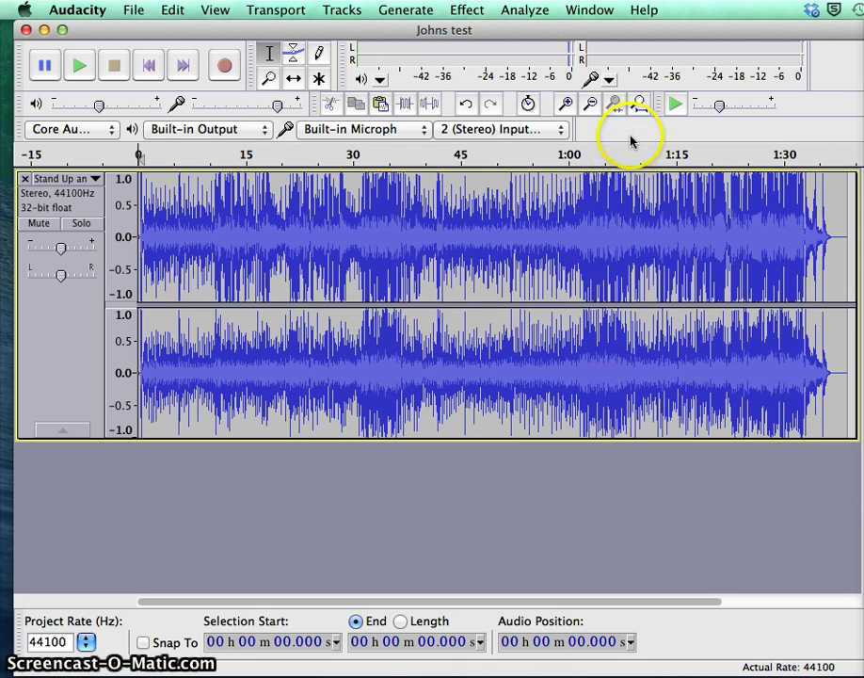
- Zoom in on the song's ending, about 1:24 to 1:38, then return to the Selection tool
click(270, 75)
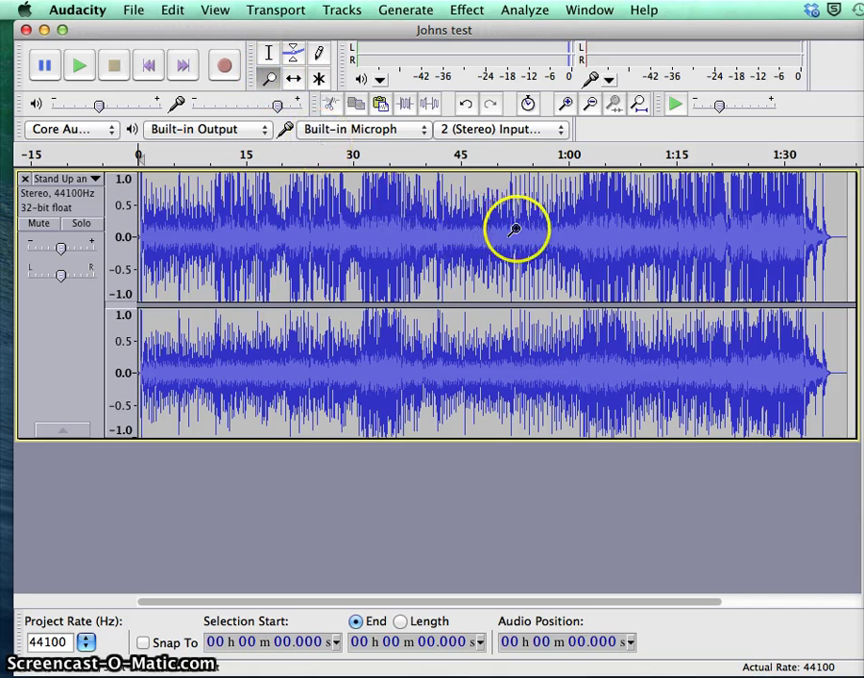
click(791, 240)
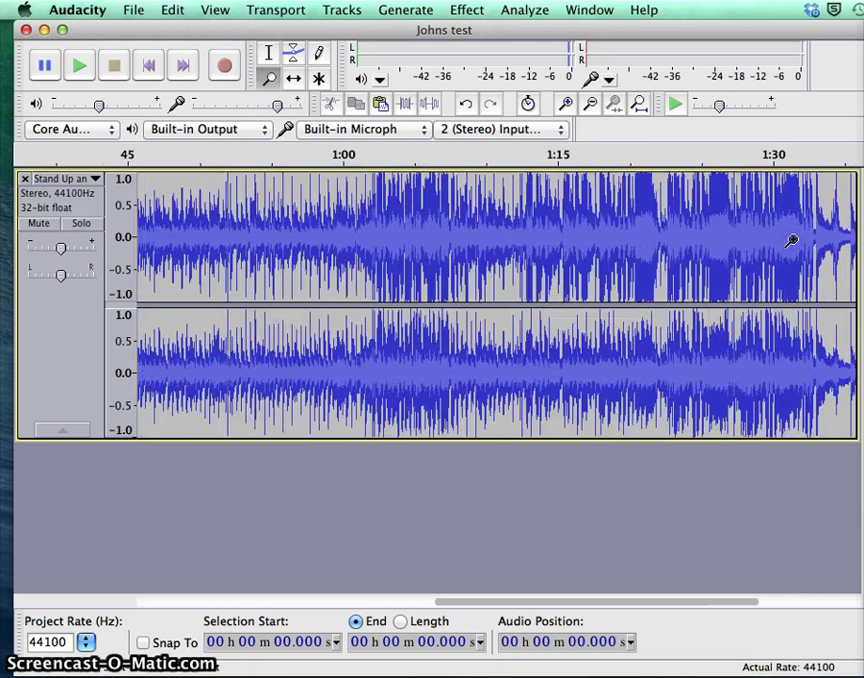
click(791, 240)
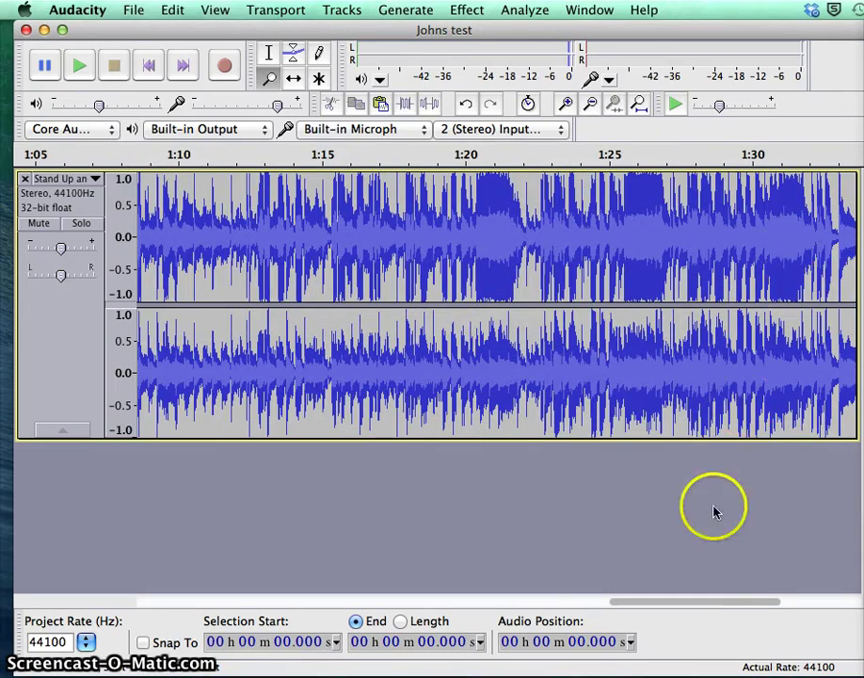
drag(706, 603, 780, 603)
click(584, 229)
mouse_move(633, 349)
mouse_down()
mouse_move(606, 328)
mouse_move(591, 245)
mouse_move(658, 256)
mouse_move(653, 262)
mouse_up()
click(591, 245)
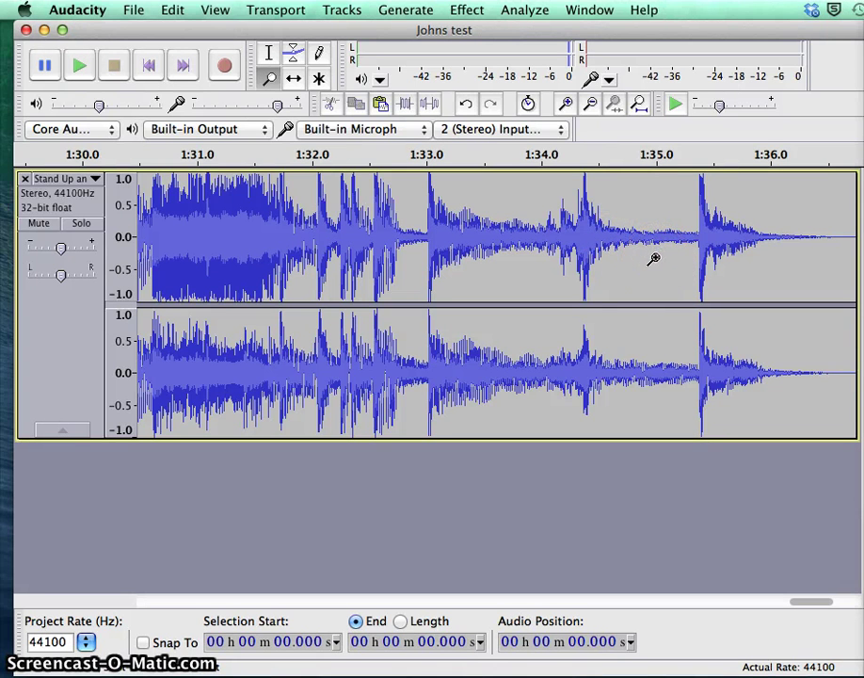
right_click(653, 258)
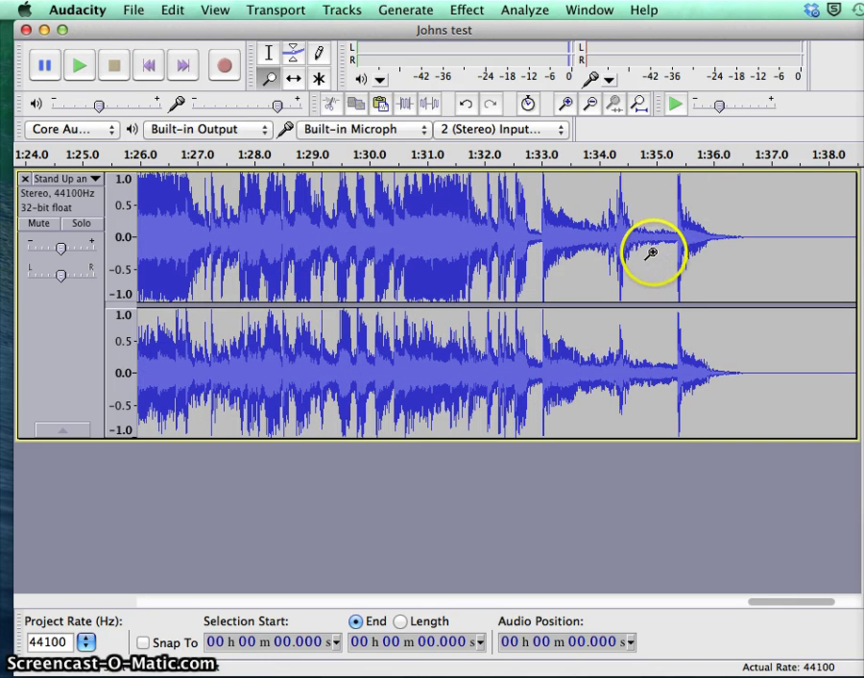
click(271, 55)
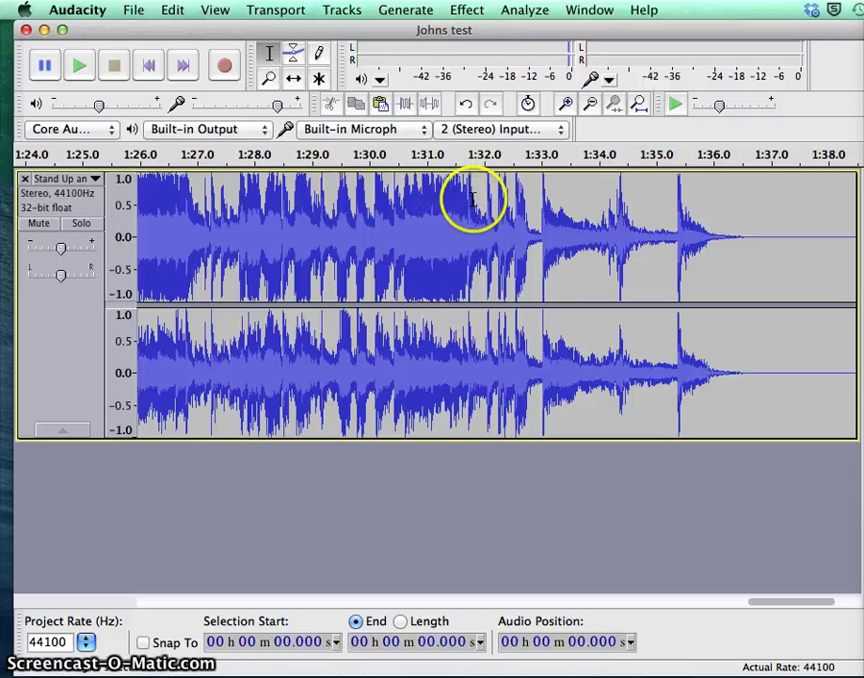
- Cut the silent tail after 1:36.582 off the song
drag(468, 199, 808, 236)
click(752, 238)
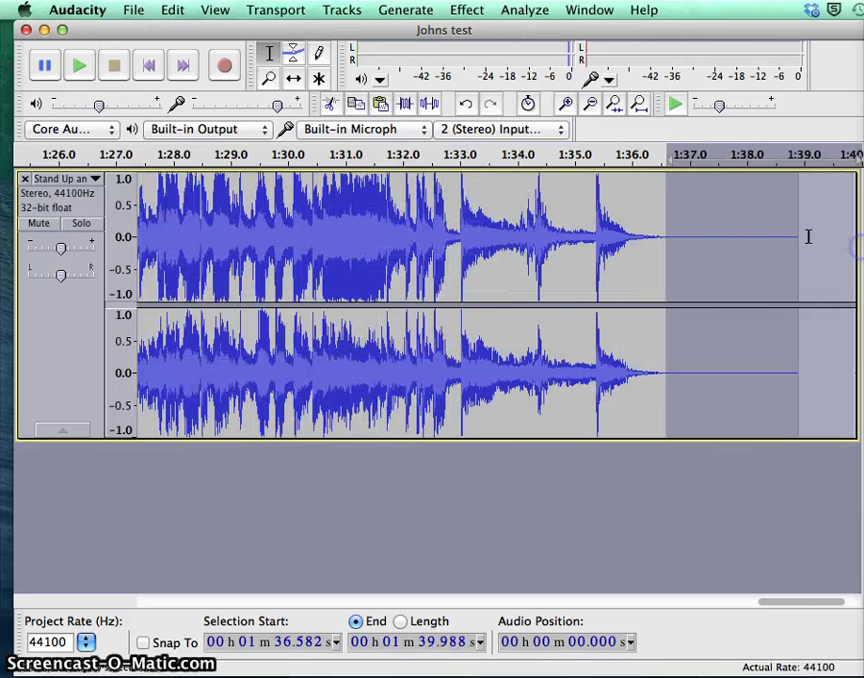
click(331, 103)
- Apply Fade Out to the last six seconds, 1:30.574 to 1:36.582
drag(322, 212, 666, 223)
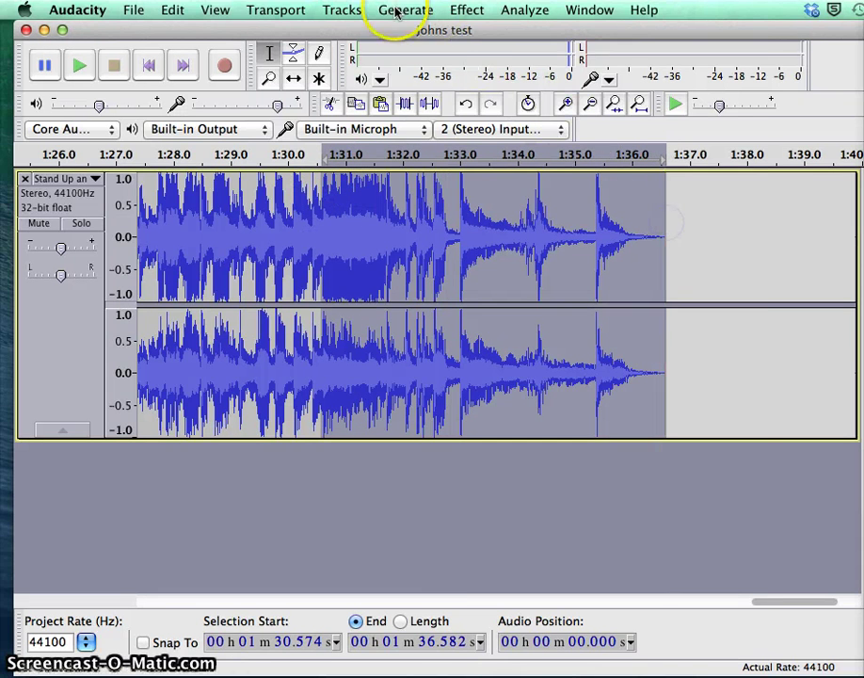
click(465, 11)
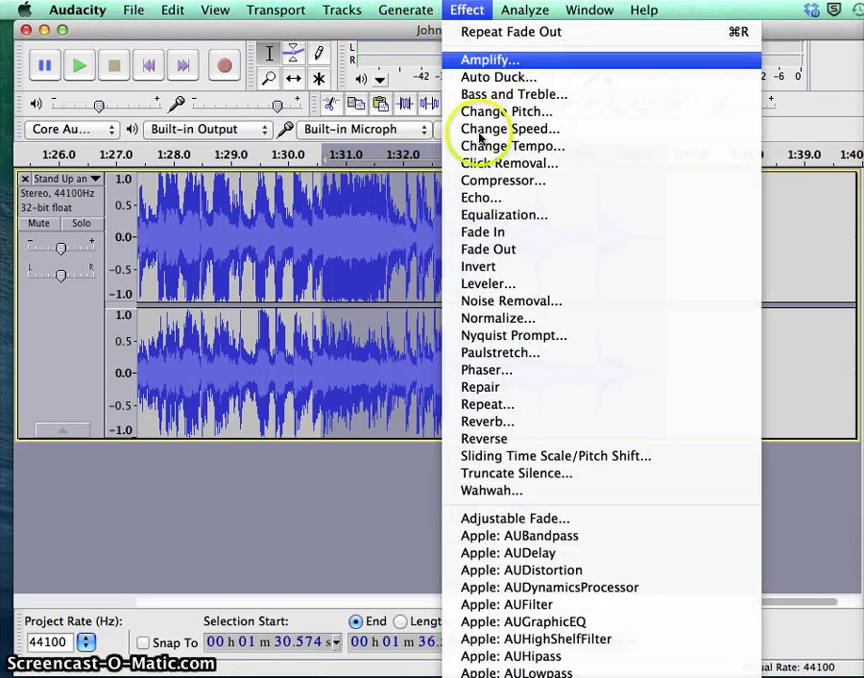
click(506, 251)
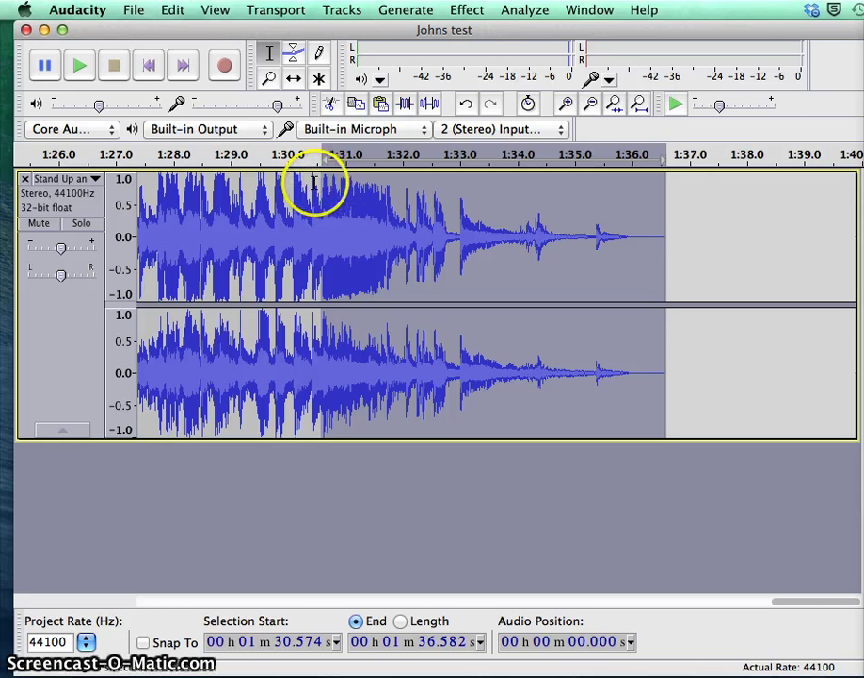
- Undo the Fade Out and zoom out until the entire track is visible
click(174, 12)
click(188, 32)
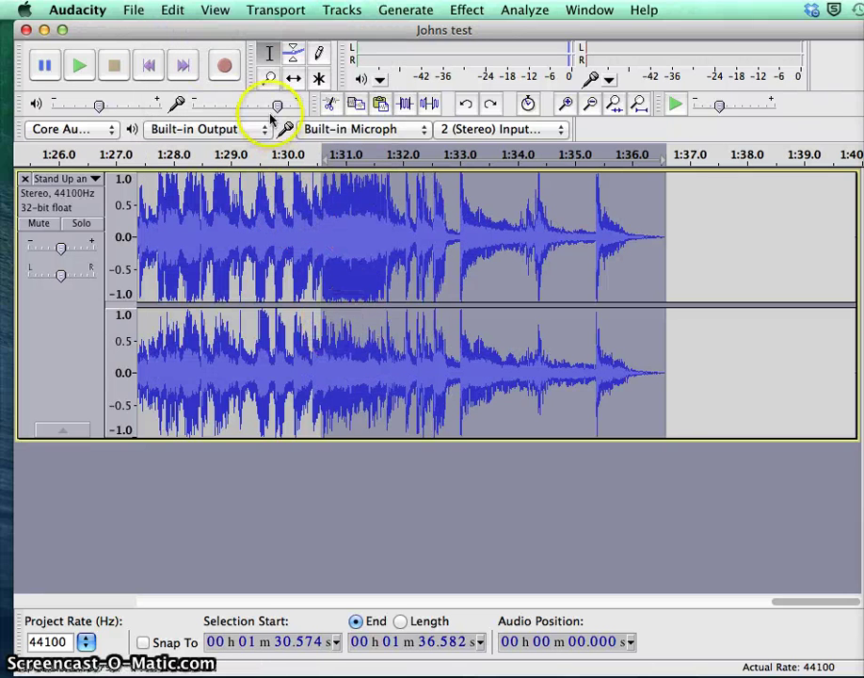
click(269, 78)
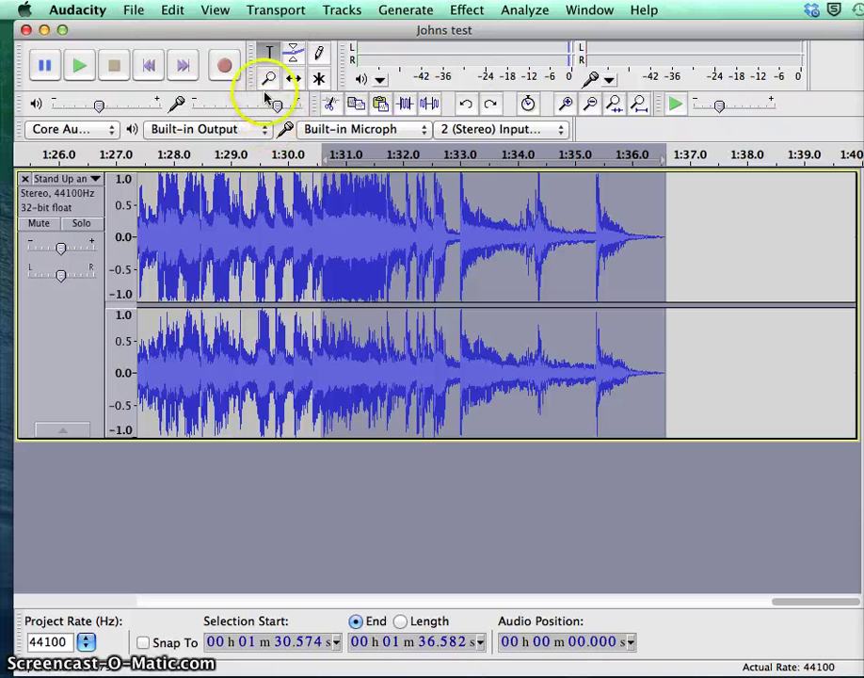
right_click(302, 213)
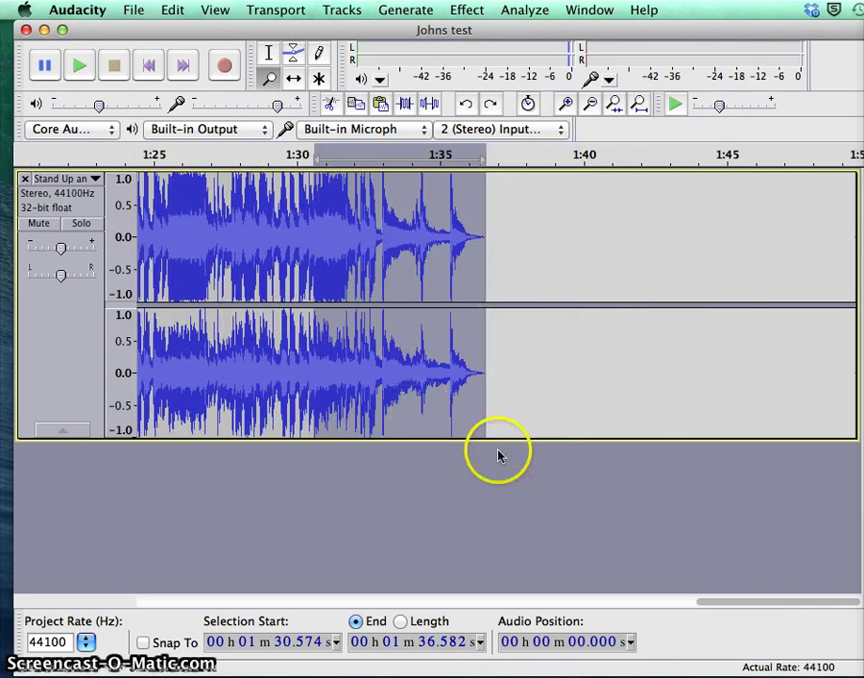
drag(725, 602, 484, 585)
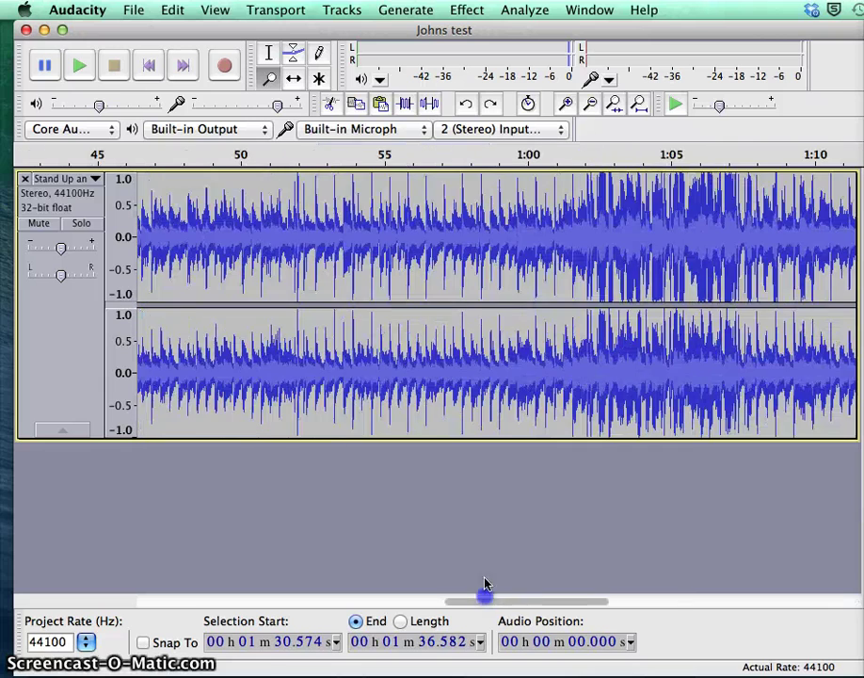
right_click(536, 280)
right_click(536, 280)
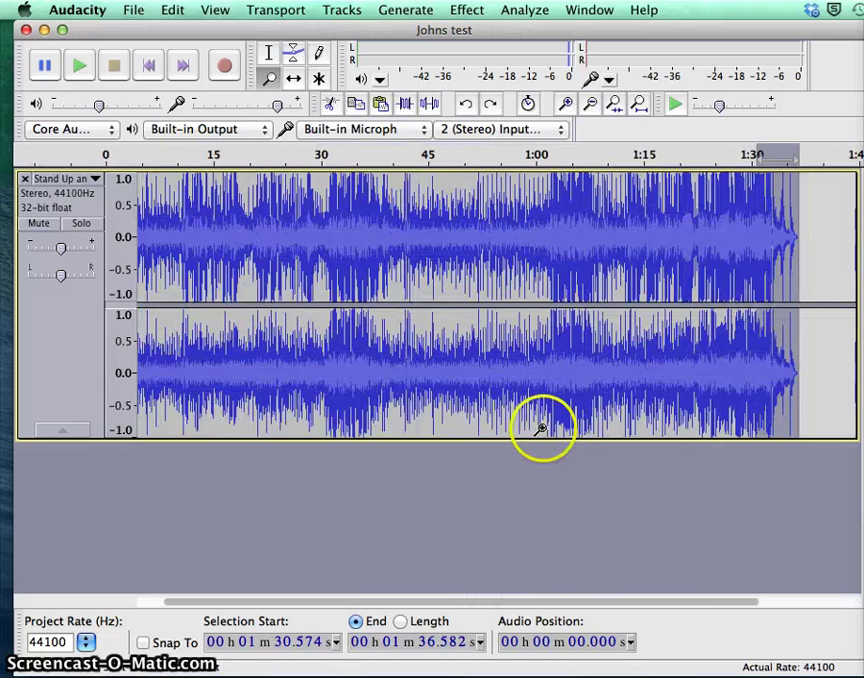
drag(483, 602, 440, 601)
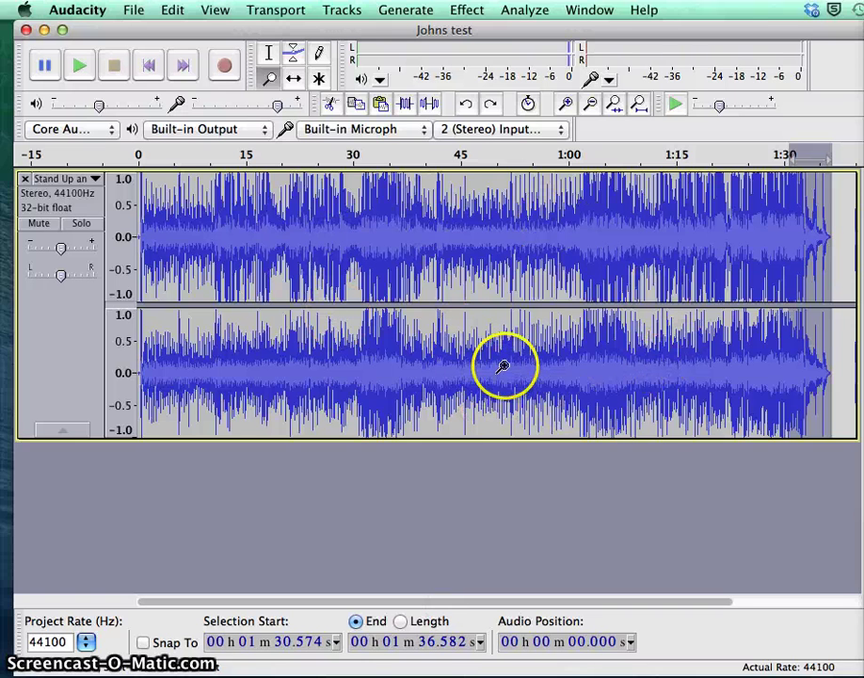
- Clear the ending selection and select the whole song track
click(268, 53)
click(279, 209)
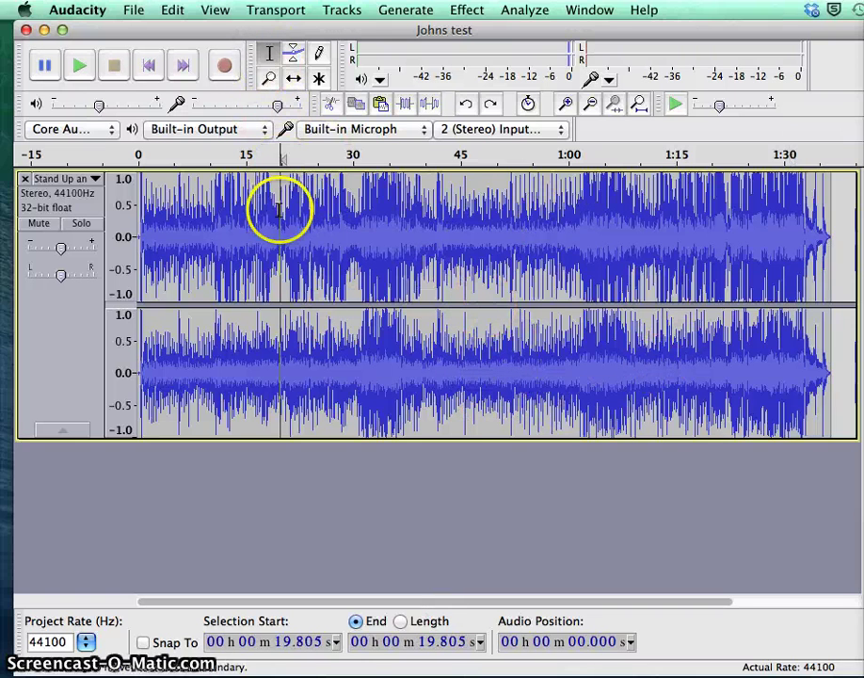
click(88, 216)
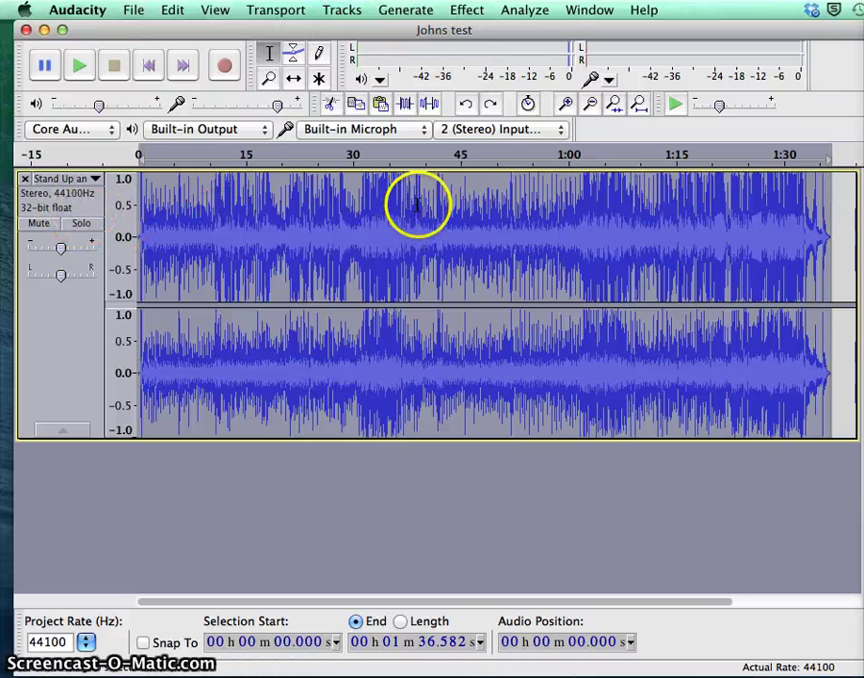
- Use the Envelope tool to taper the volume down from about 1:00 to the end at 1:36.582
click(292, 58)
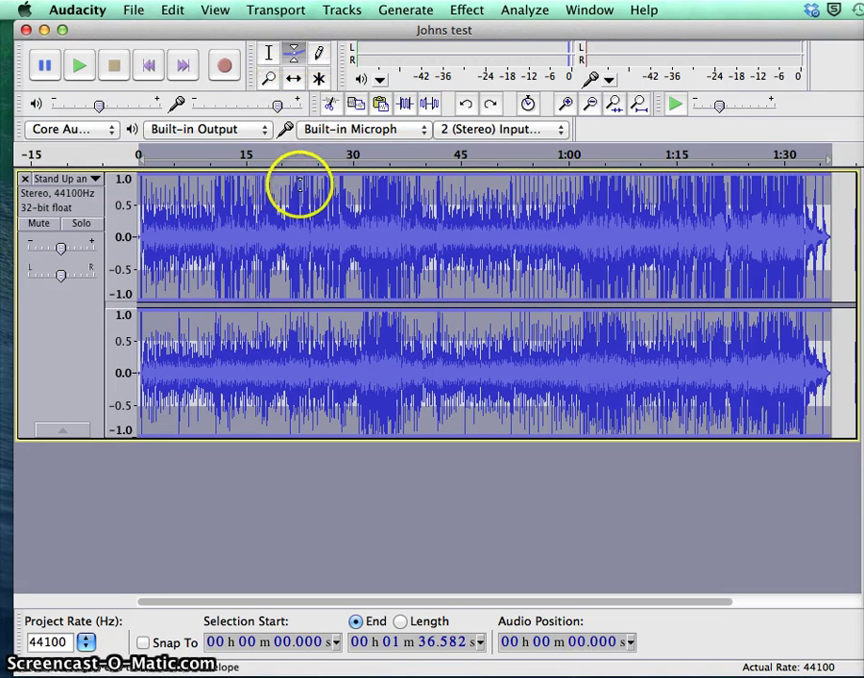
click(267, 56)
click(292, 52)
click(320, 80)
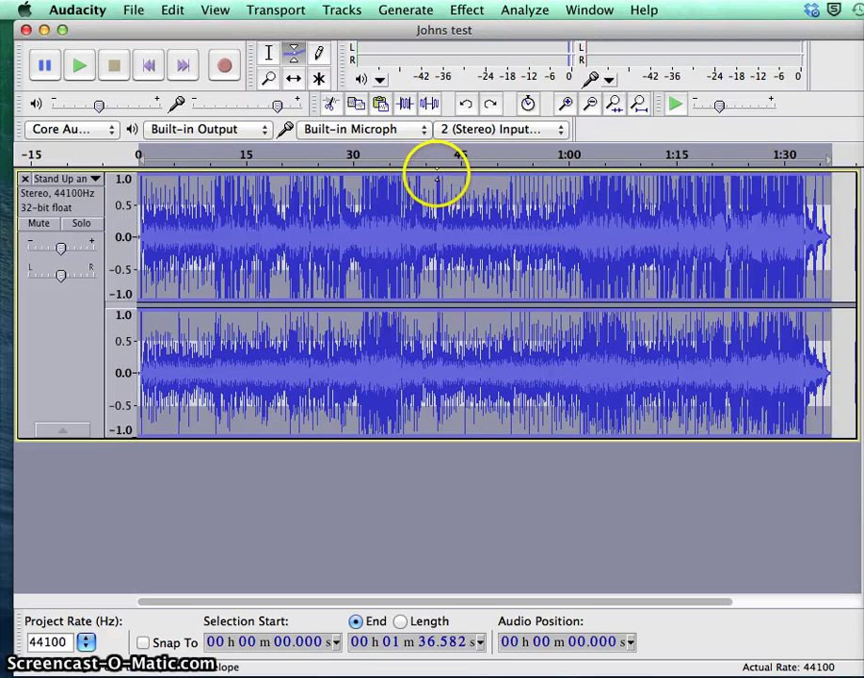
drag(436, 177, 436, 173)
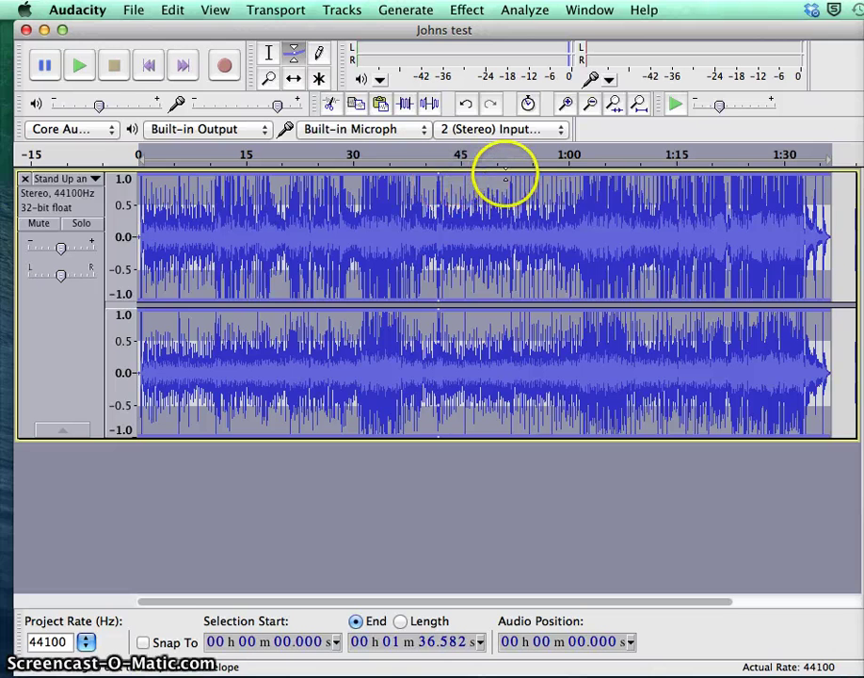
click(637, 178)
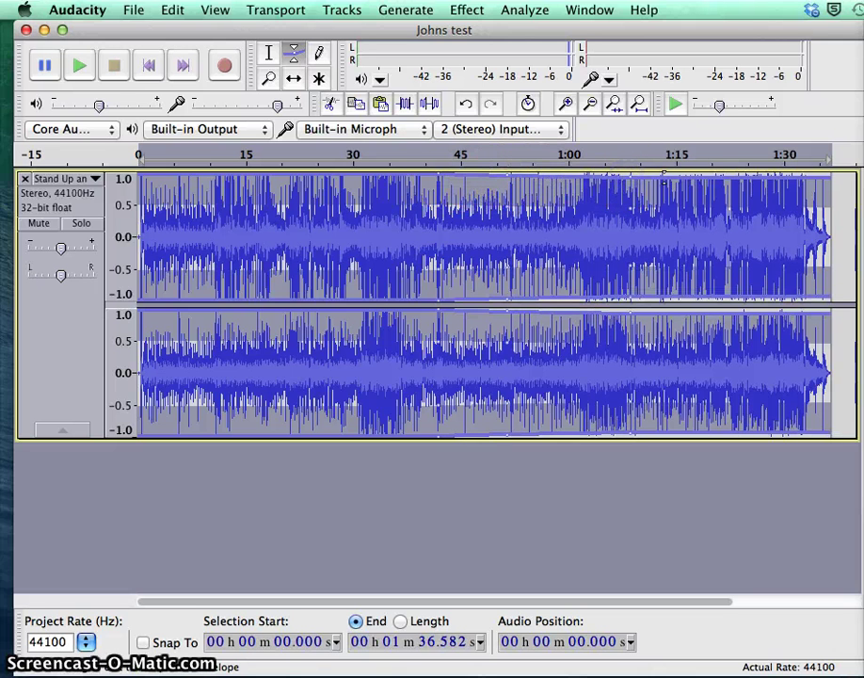
drag(670, 177, 778, 181)
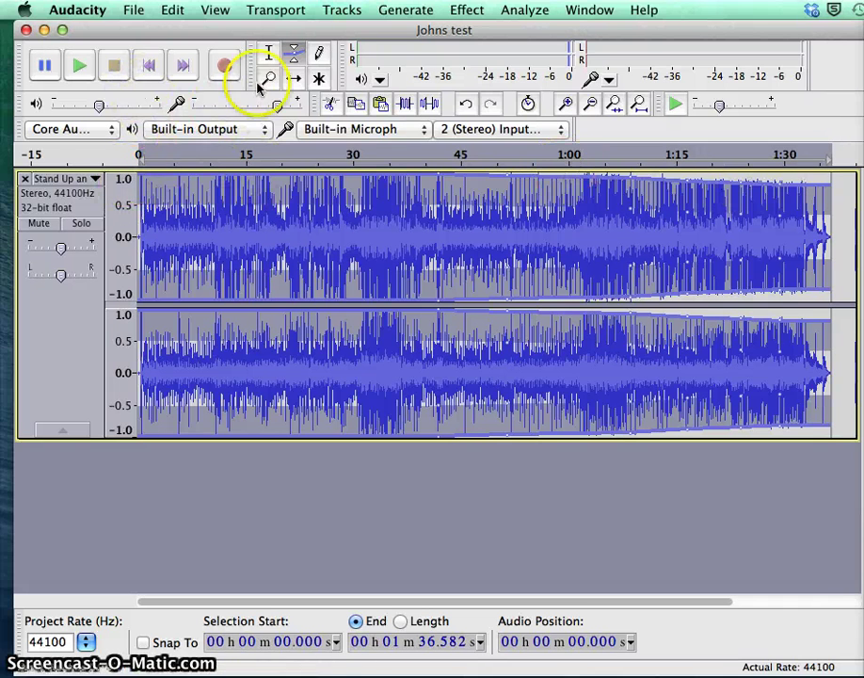
click(269, 52)
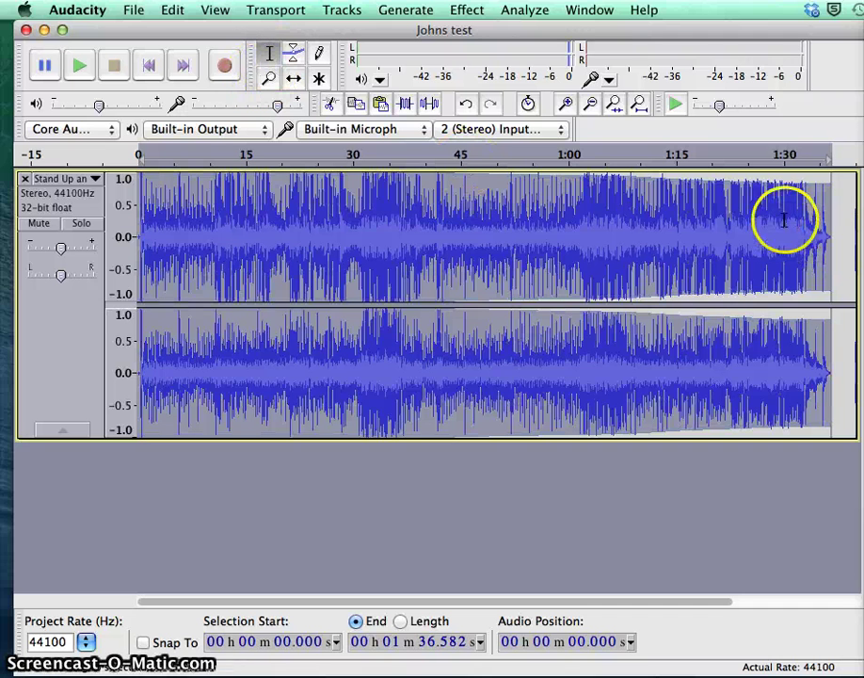
- Apply Fade Out from 1:24.266 to the end of the song
drag(742, 212, 832, 227)
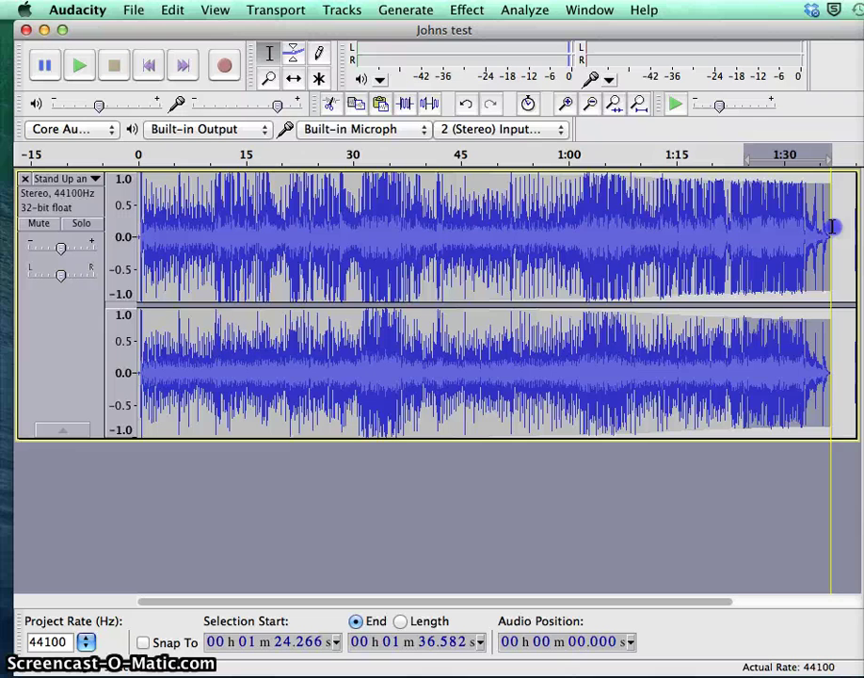
click(454, 12)
click(523, 247)
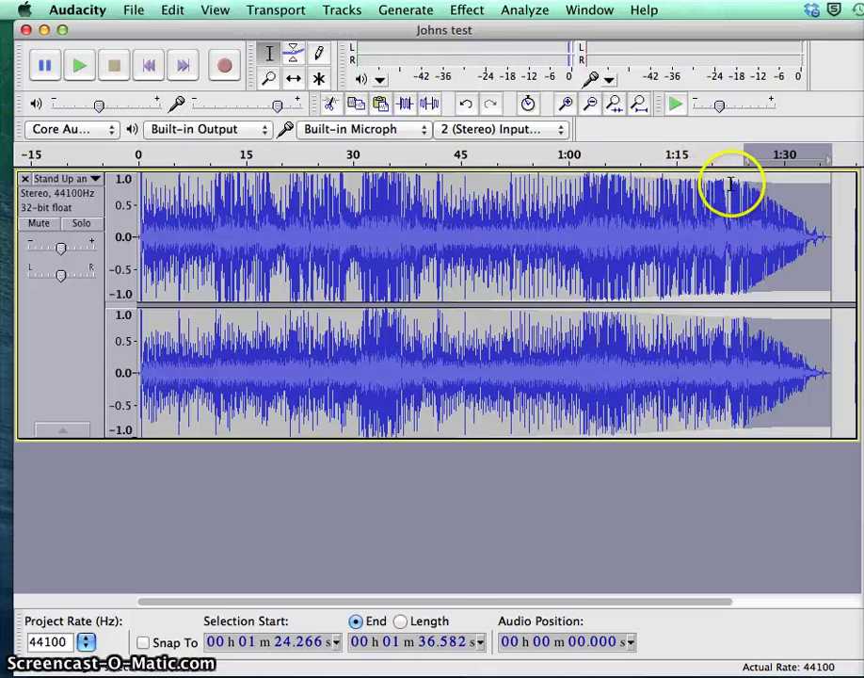
- Play the ending from 1:22.753 to check the fade, then stop
click(733, 185)
click(79, 65)
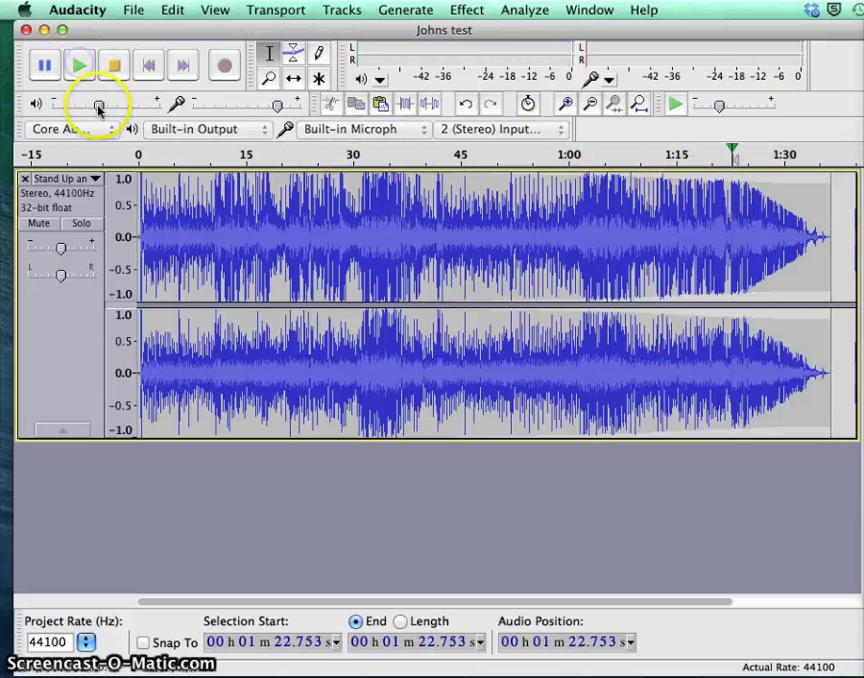
mouse_move(97, 109)
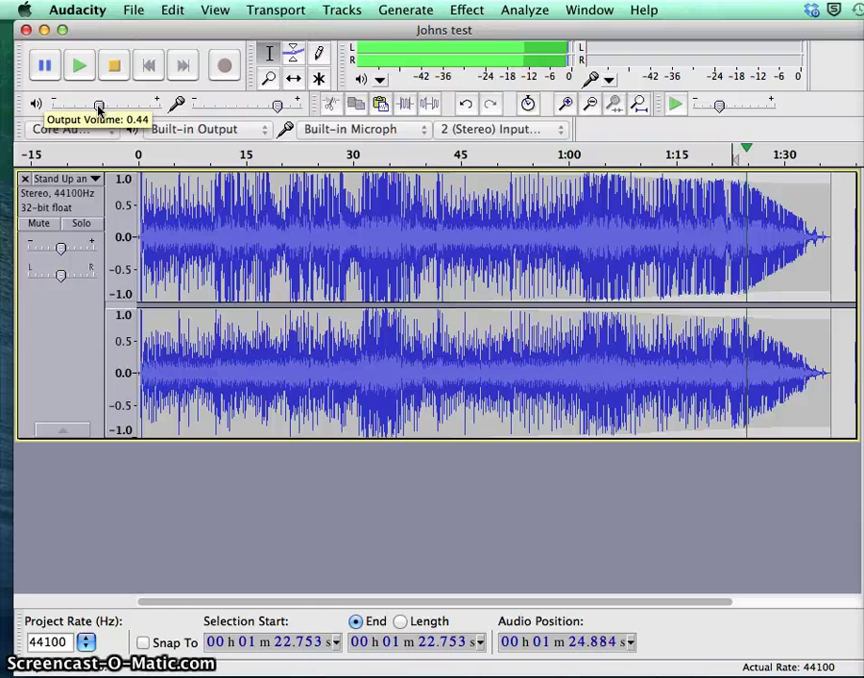
click(114, 67)
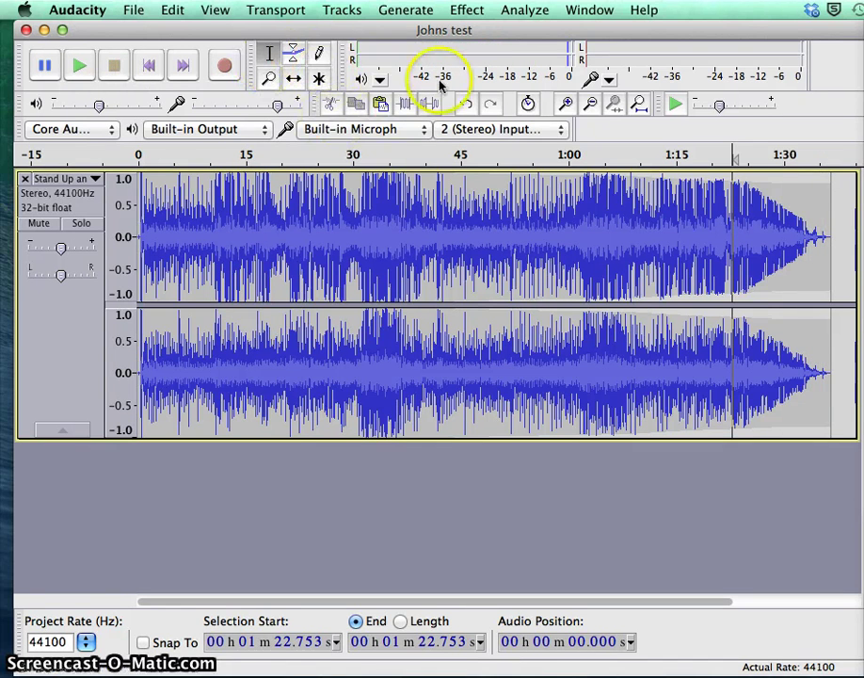
click(468, 10)
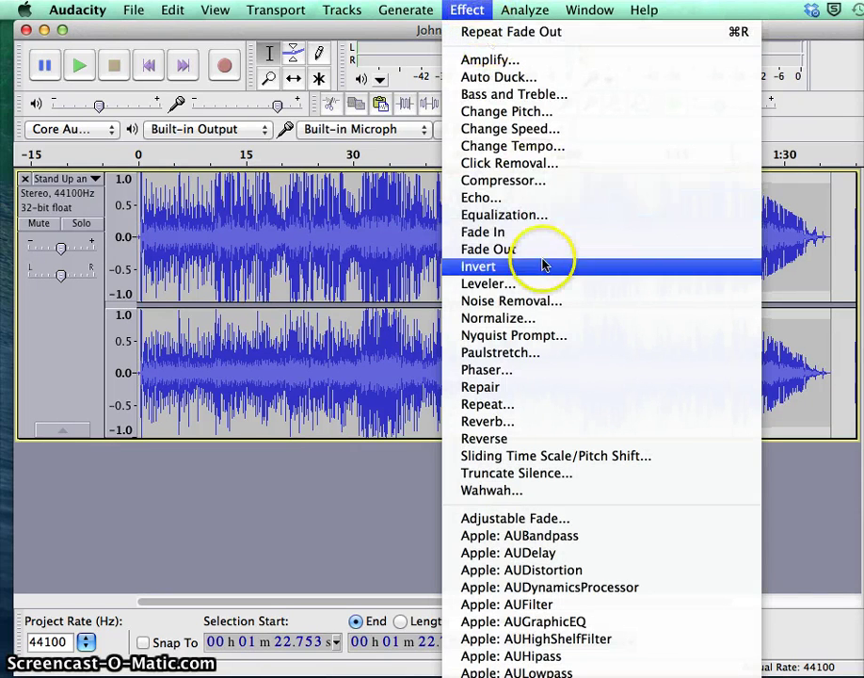
click(554, 303)
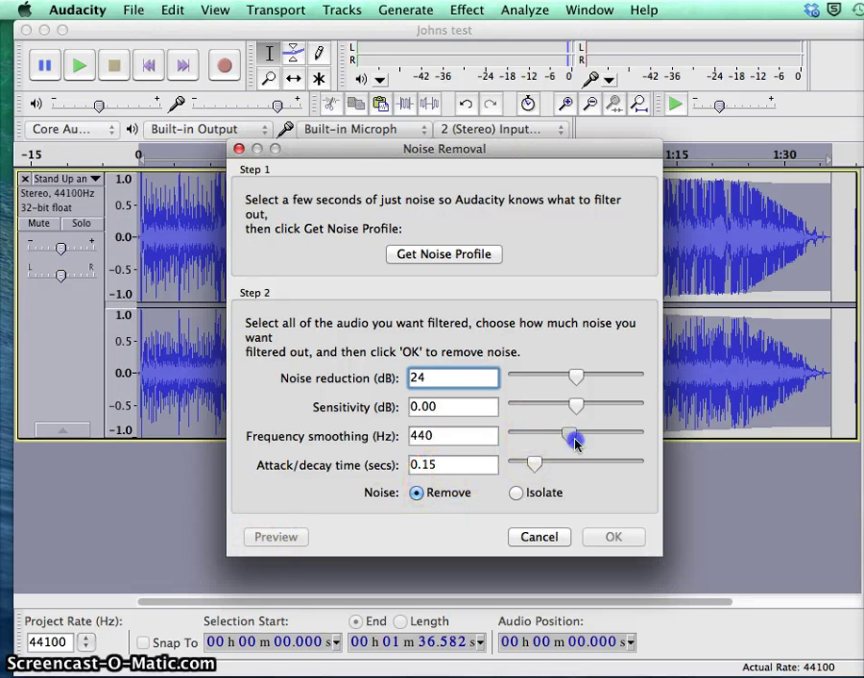
click(577, 379)
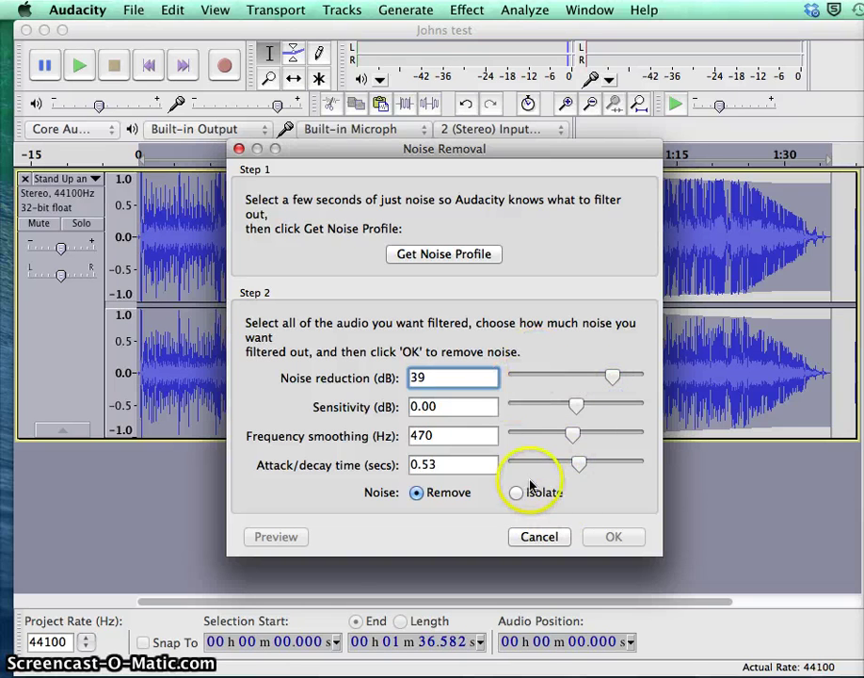
- Cancel Noise Removal, then lower the Graphic EQ bands around 3000, 4000 and 10000 Hz
click(540, 538)
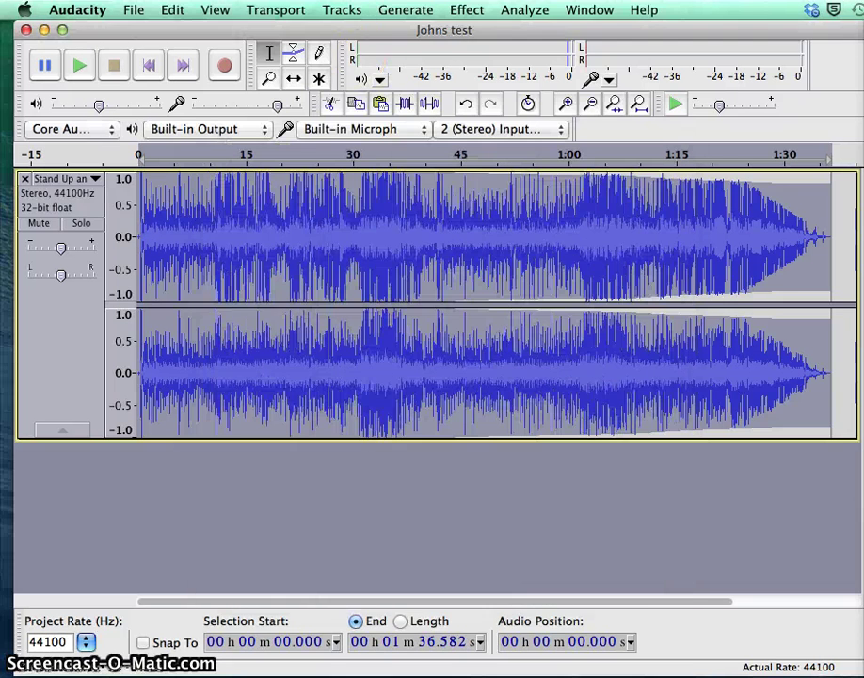
click(463, 11)
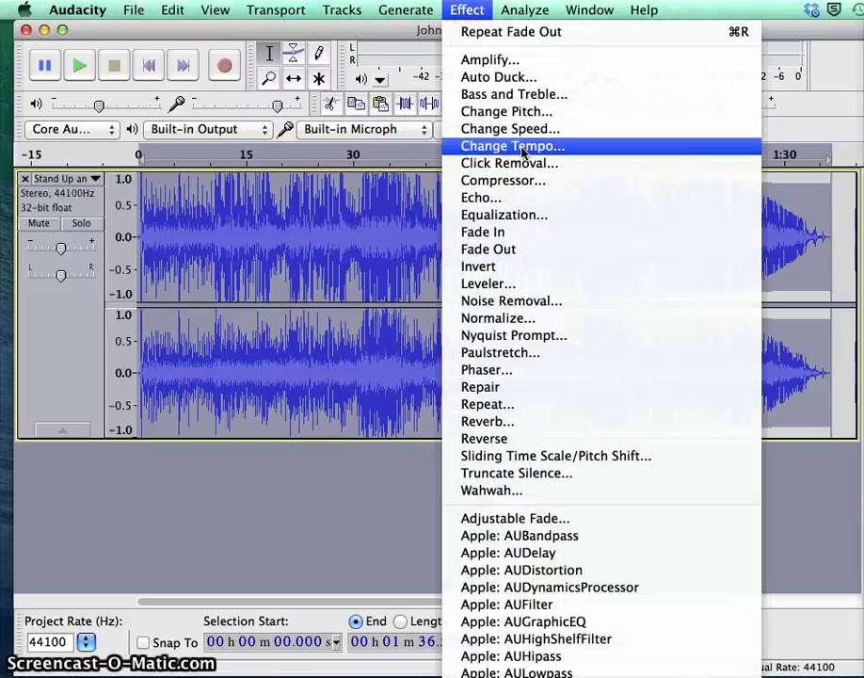
click(530, 219)
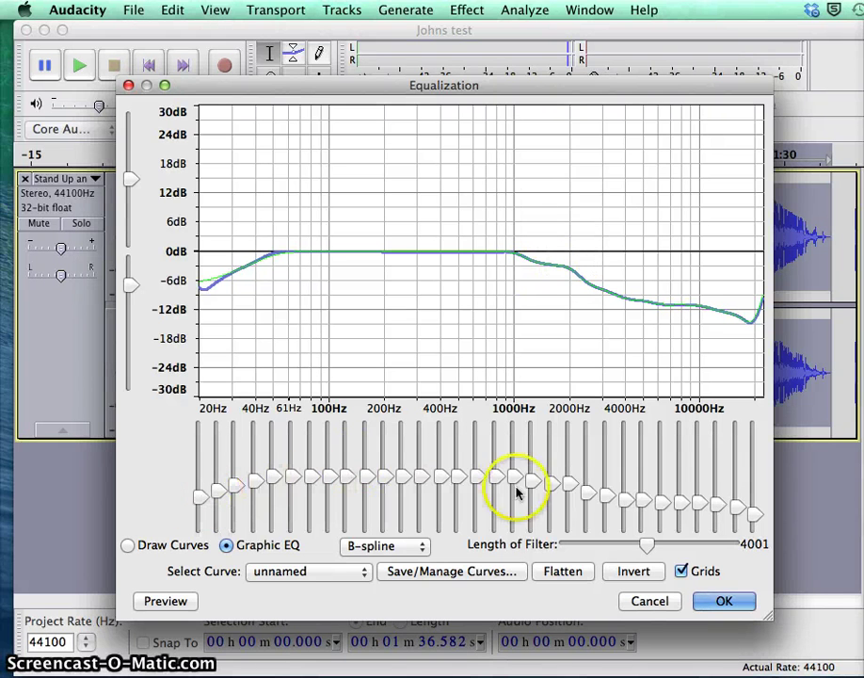
click(586, 497)
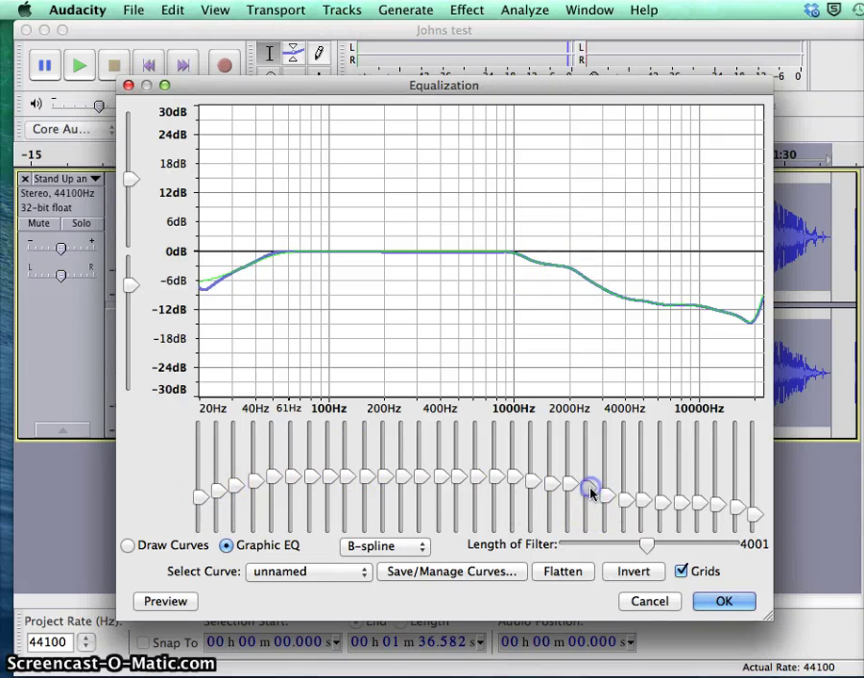
click(607, 496)
click(626, 501)
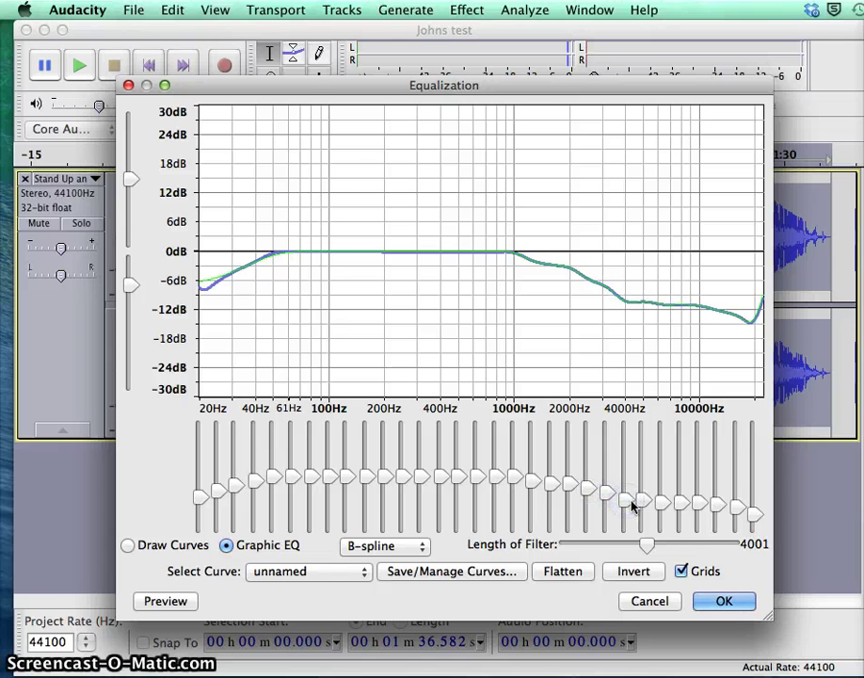
click(679, 506)
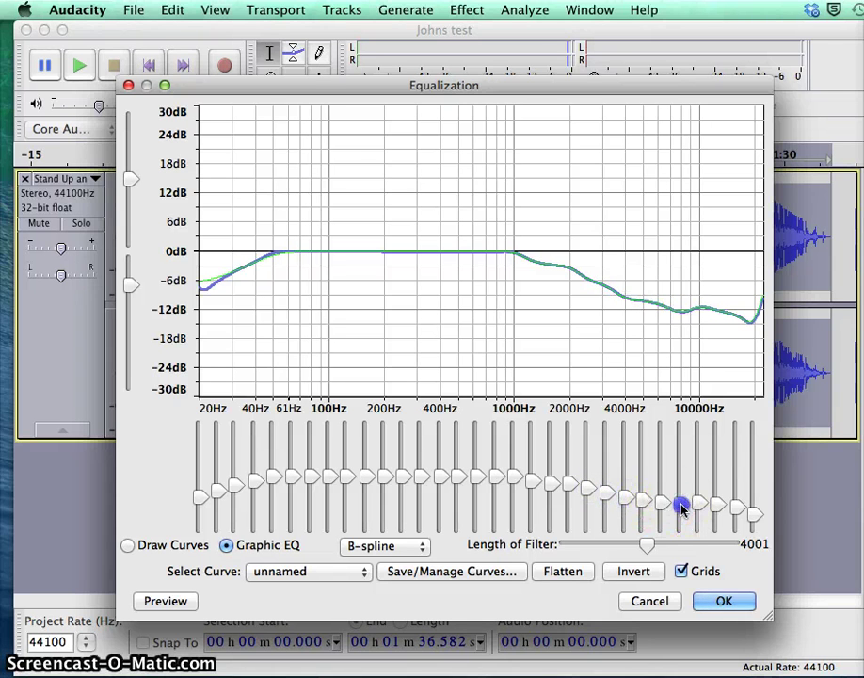
click(716, 508)
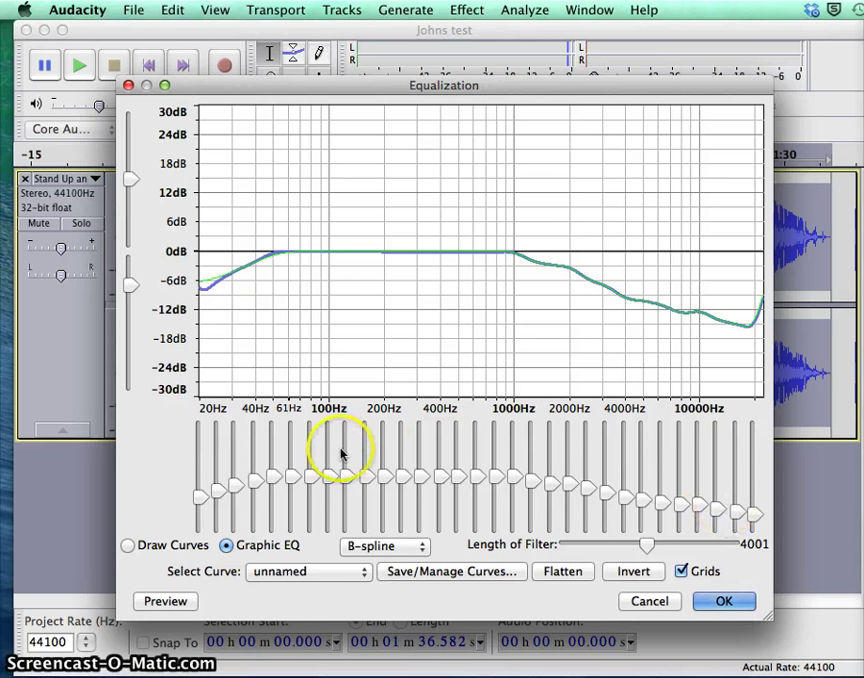
- Preview the equalized sound and apply the equalization
drag(253, 88, 342, 53)
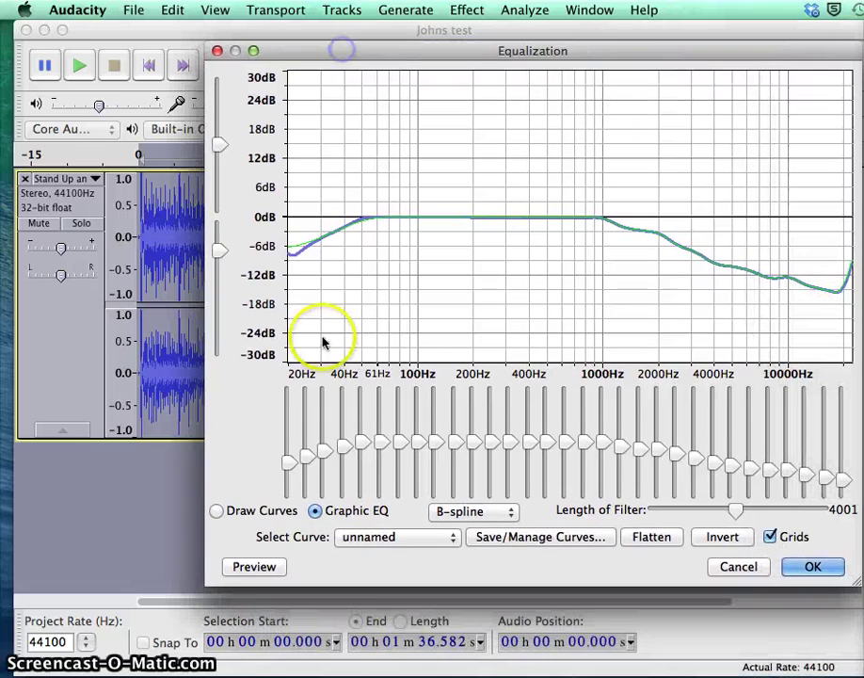
click(248, 568)
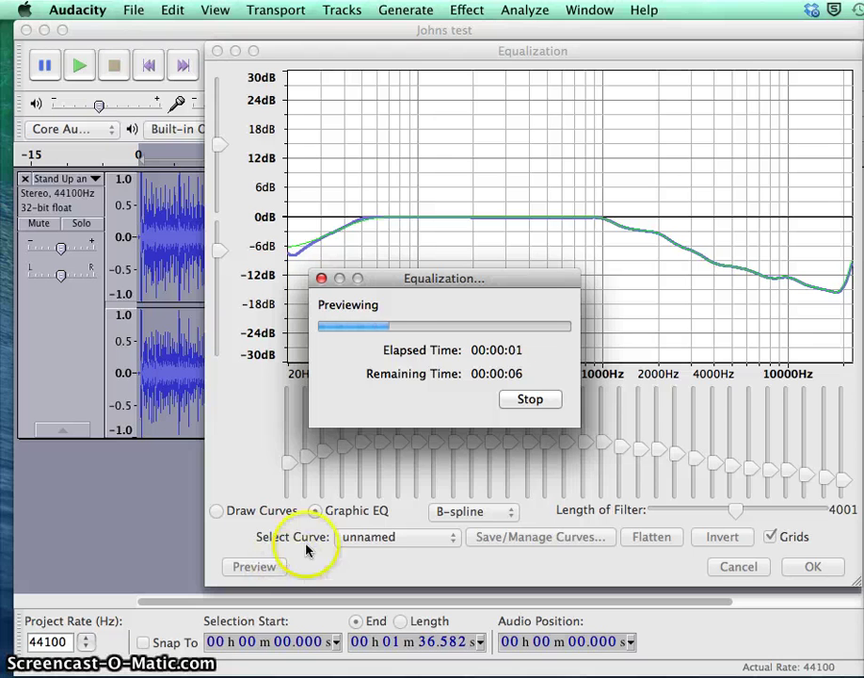
click(515, 401)
click(812, 566)
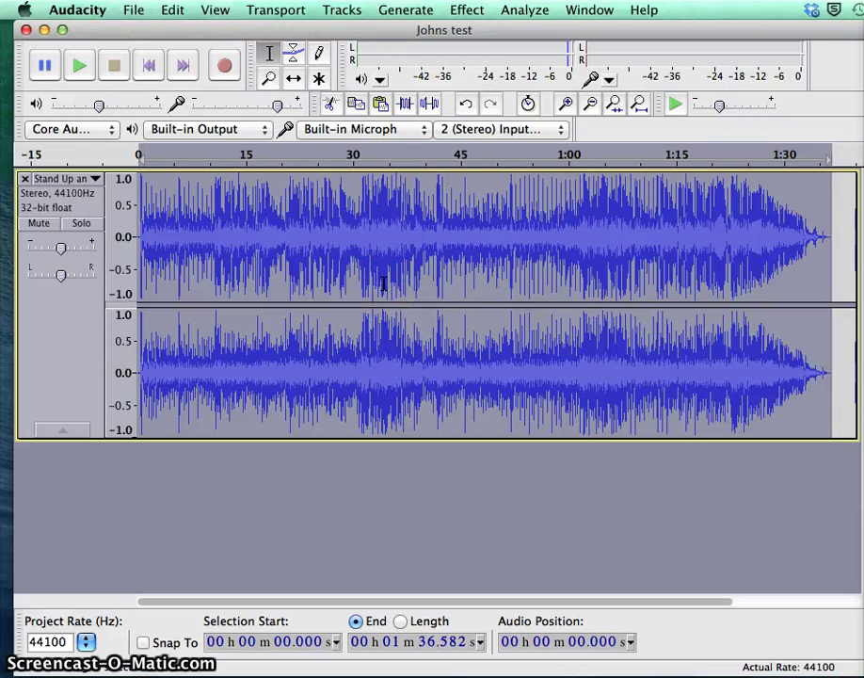
- Amplify the whole song by -4.1 dB, previewing before applying
click(416, 207)
click(461, 9)
click(476, 60)
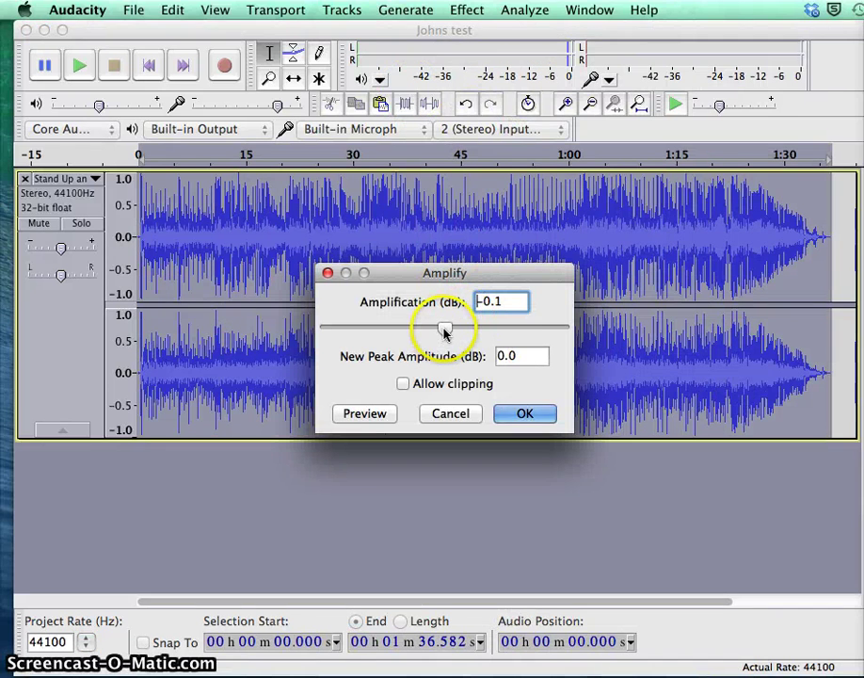
drag(444, 329, 411, 336)
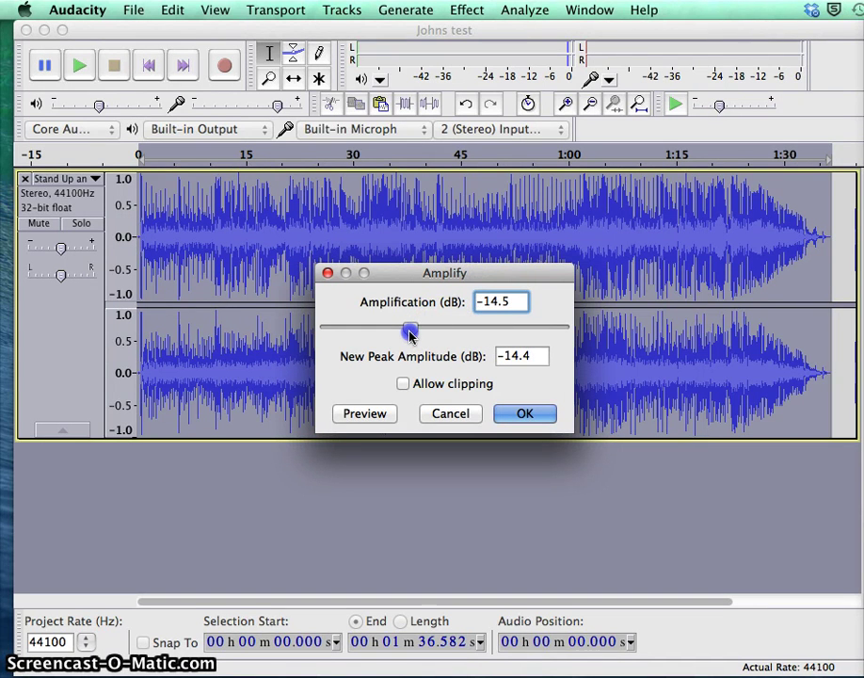
drag(411, 334, 439, 336)
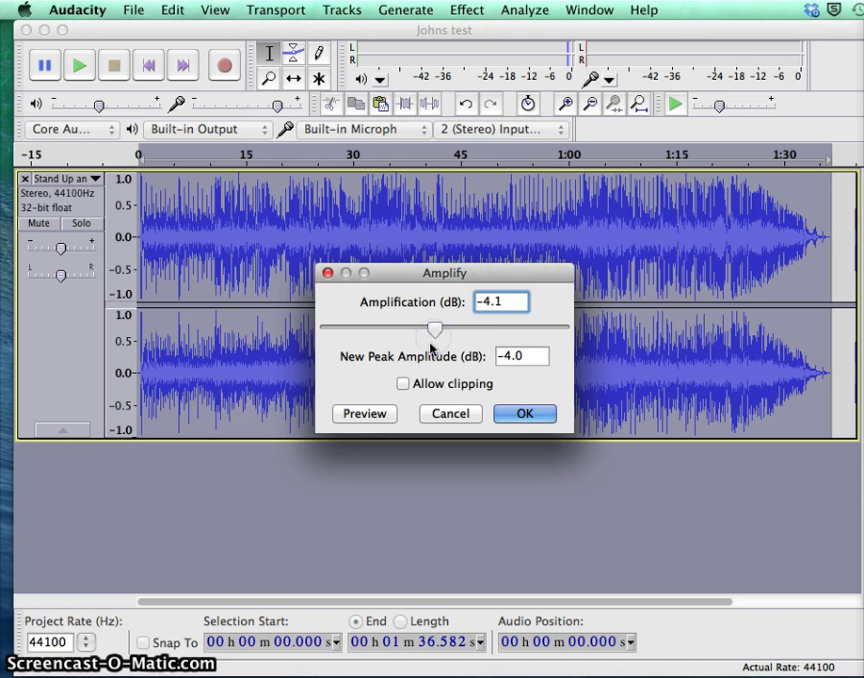
click(375, 414)
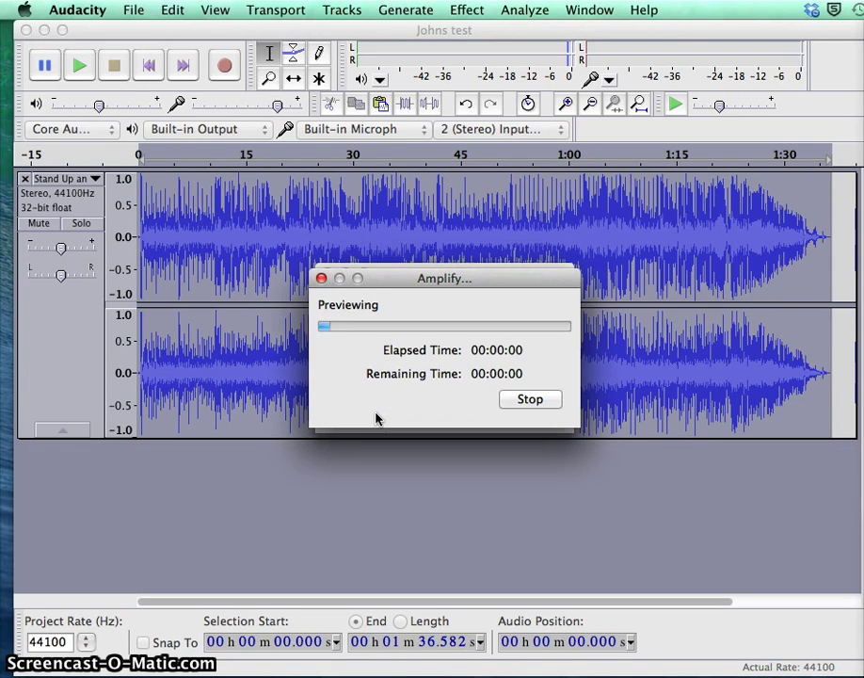
click(508, 399)
click(523, 414)
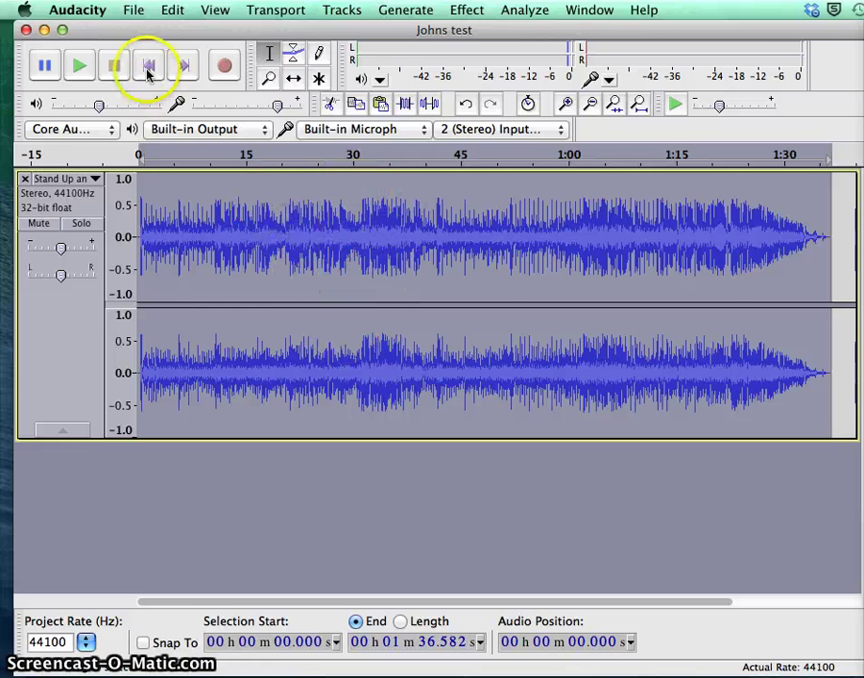
- Undo the -4.1 dB amplification, briefly opening and closing Equalization
click(170, 10)
click(180, 34)
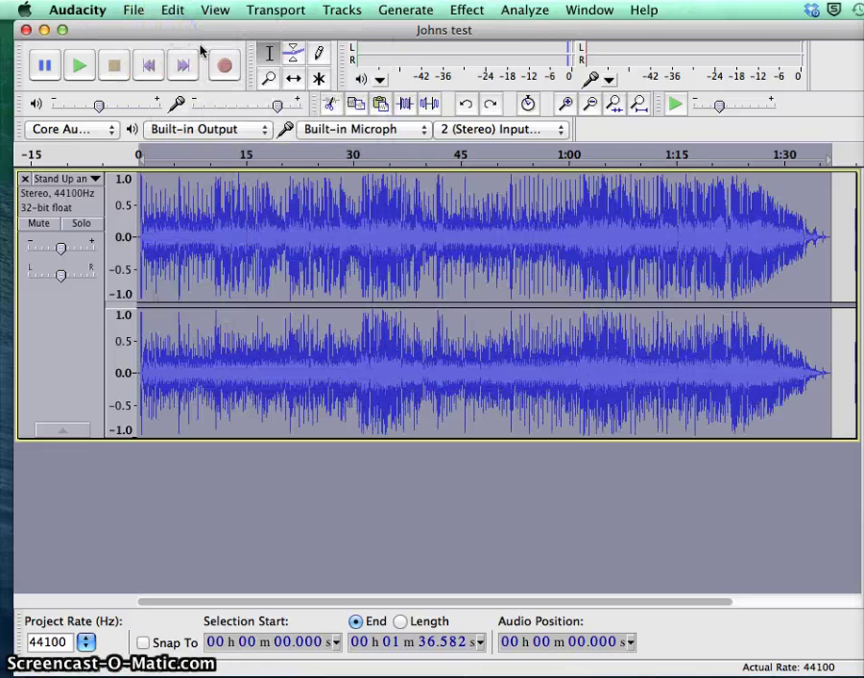
click(468, 11)
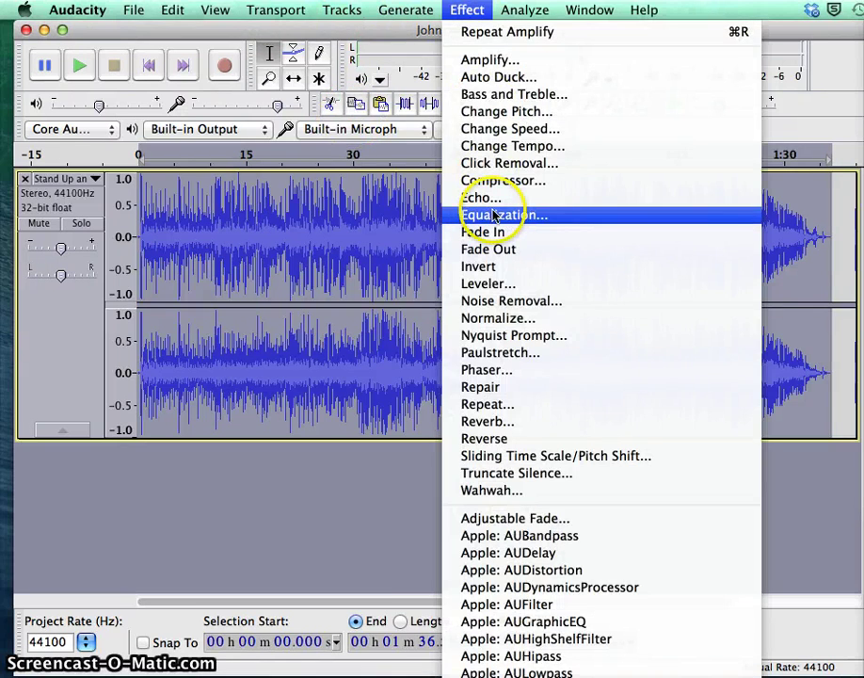
click(497, 217)
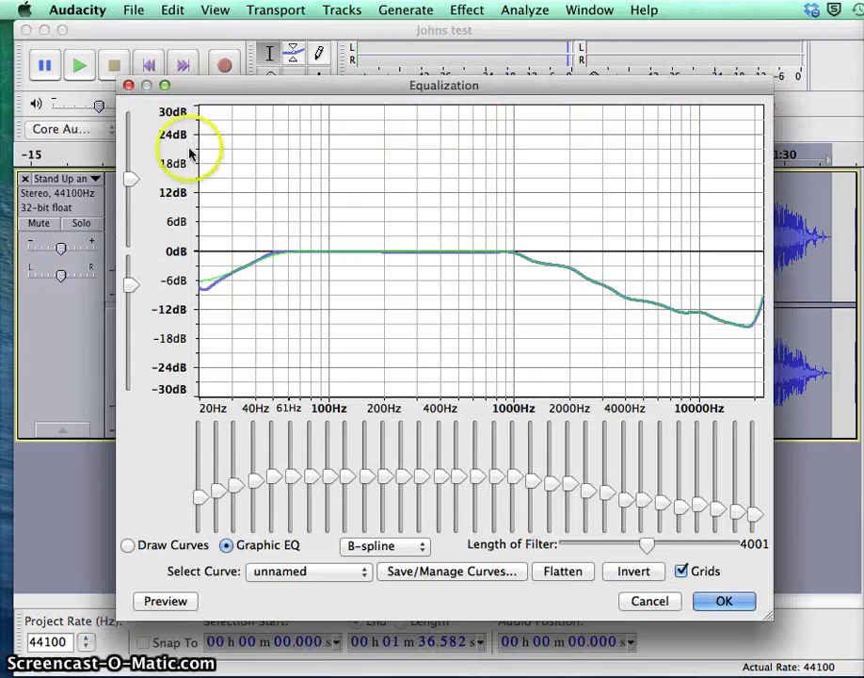
click(128, 85)
- Amplify the song by -2.1 dB, then play it briefly to check
click(476, 13)
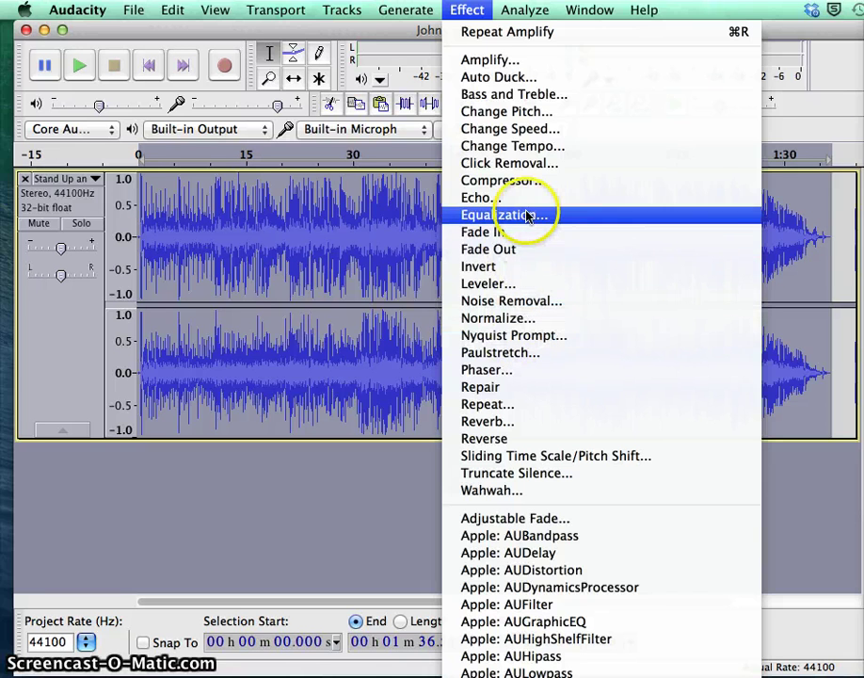
click(471, 60)
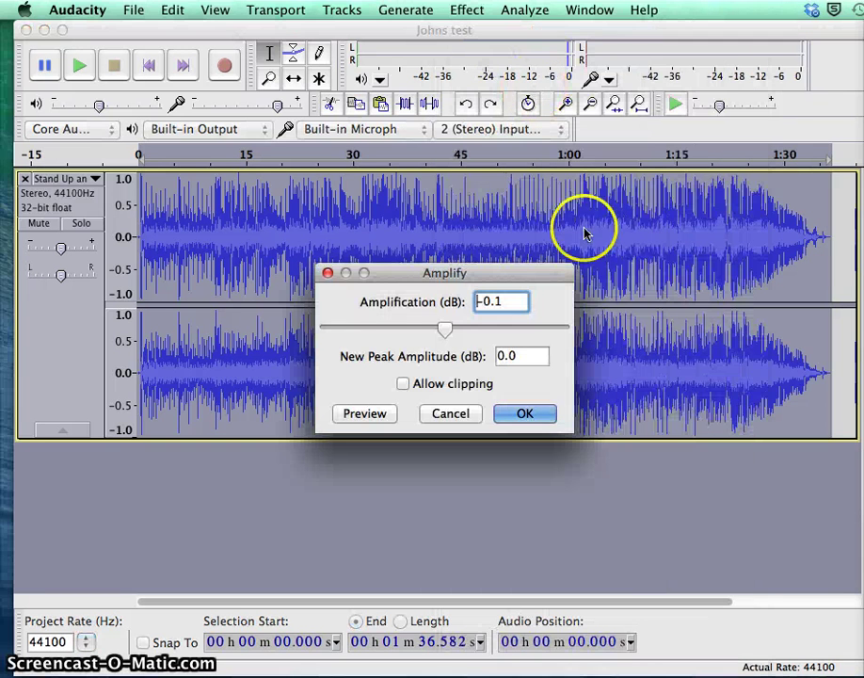
click(444, 329)
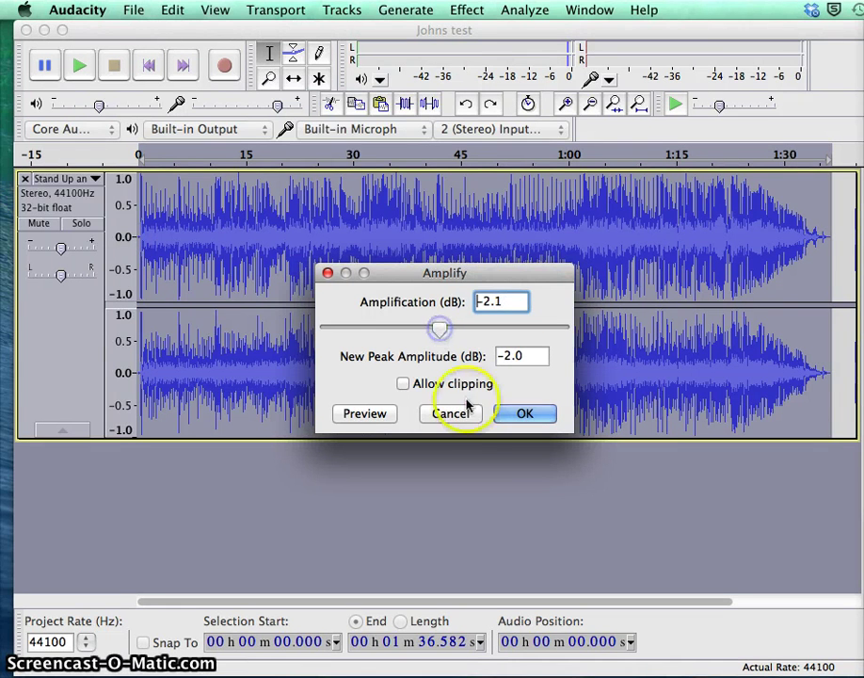
click(505, 417)
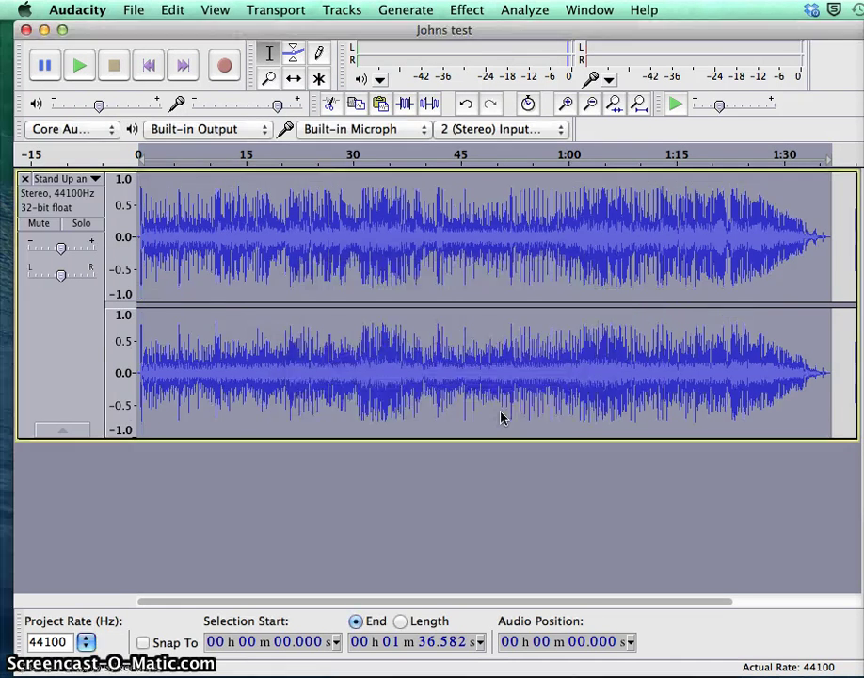
click(81, 66)
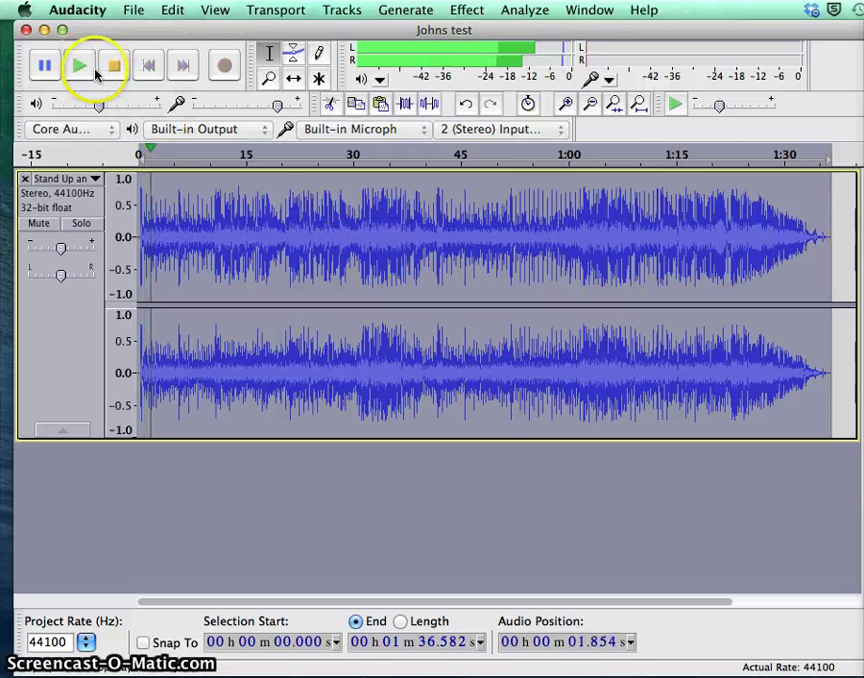
click(114, 66)
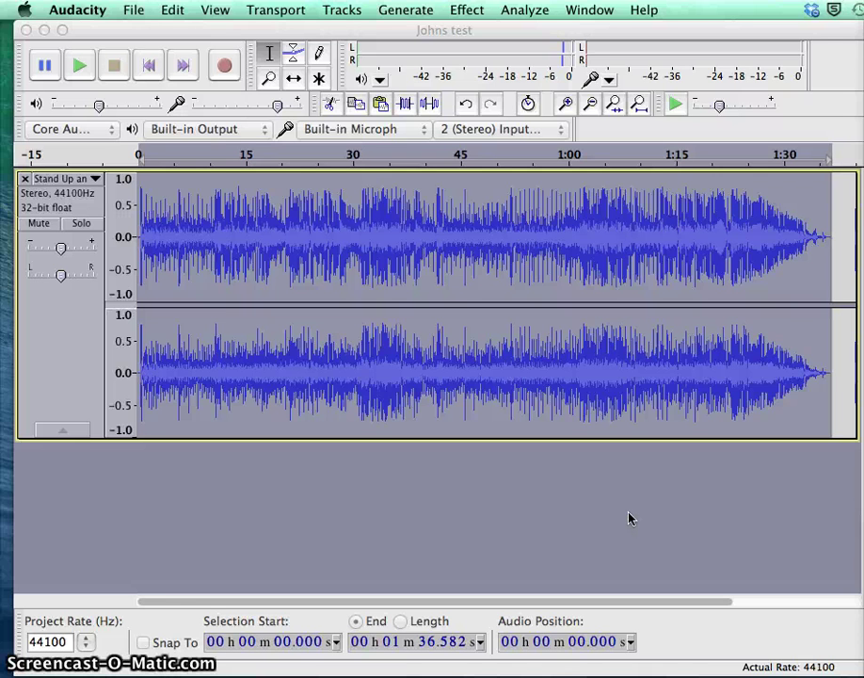
- Save the project as Johns xx in the Music folder, accepting the project-file warning
click(136, 12)
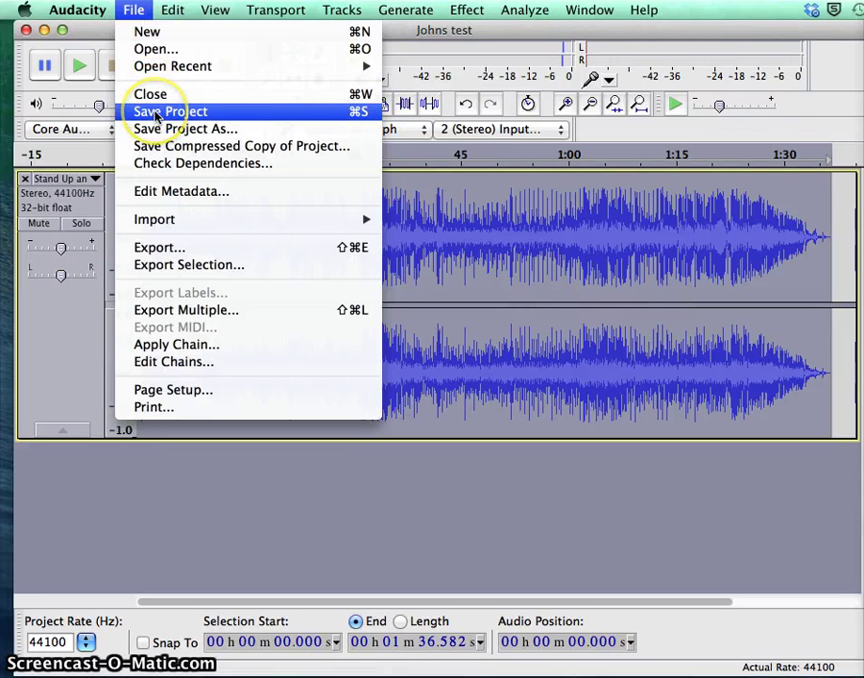
click(173, 128)
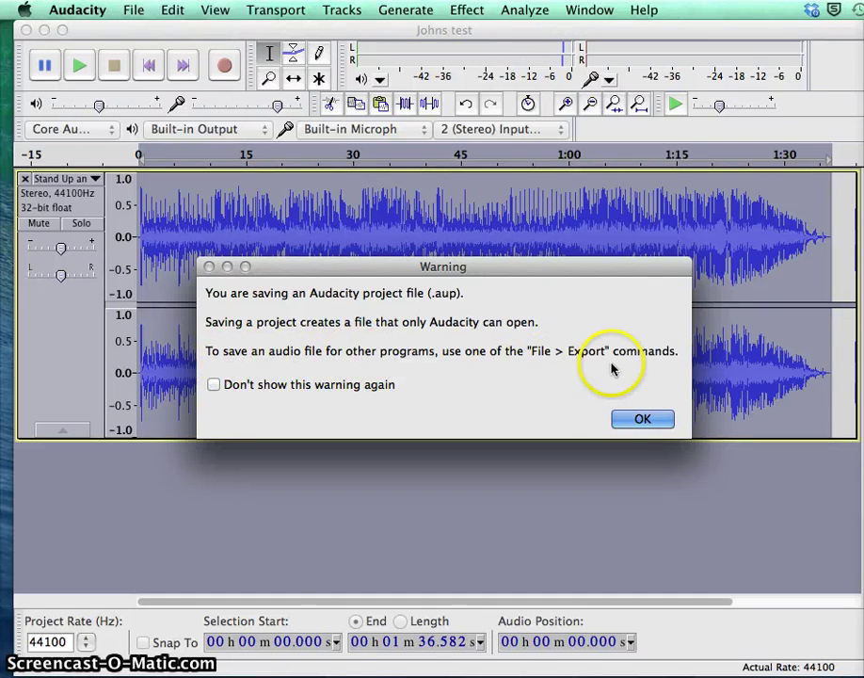
click(640, 420)
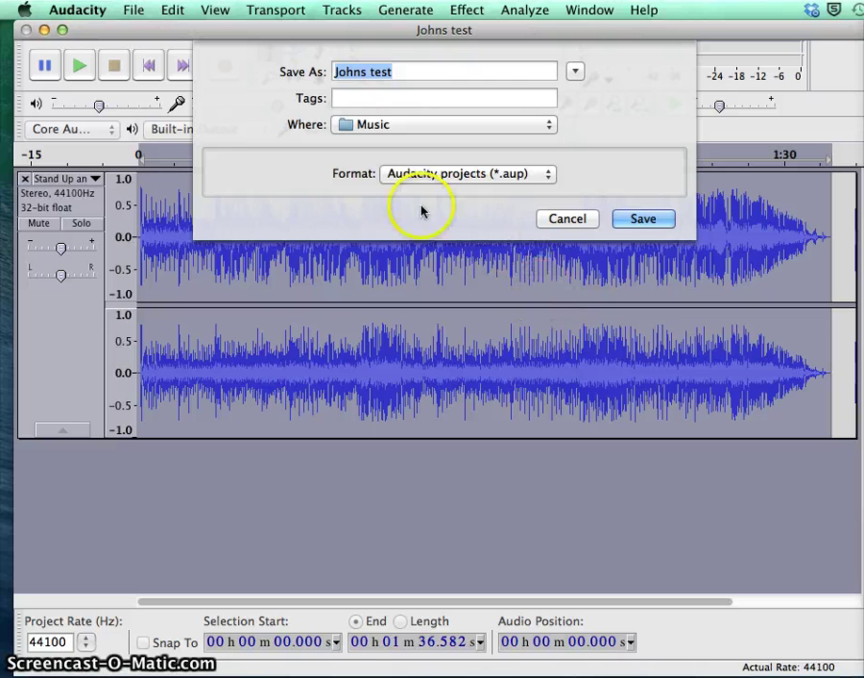
click(385, 70)
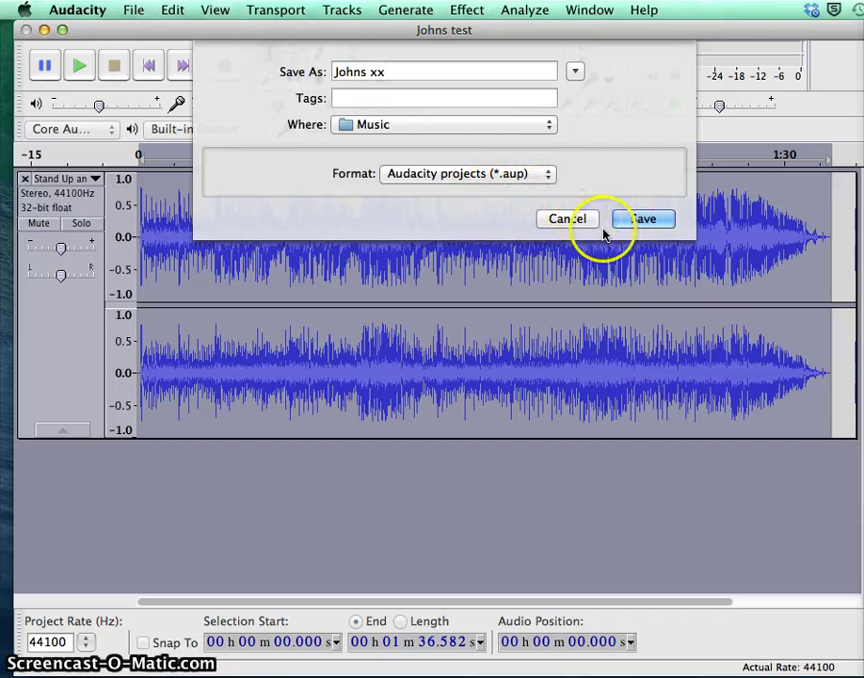
click(646, 218)
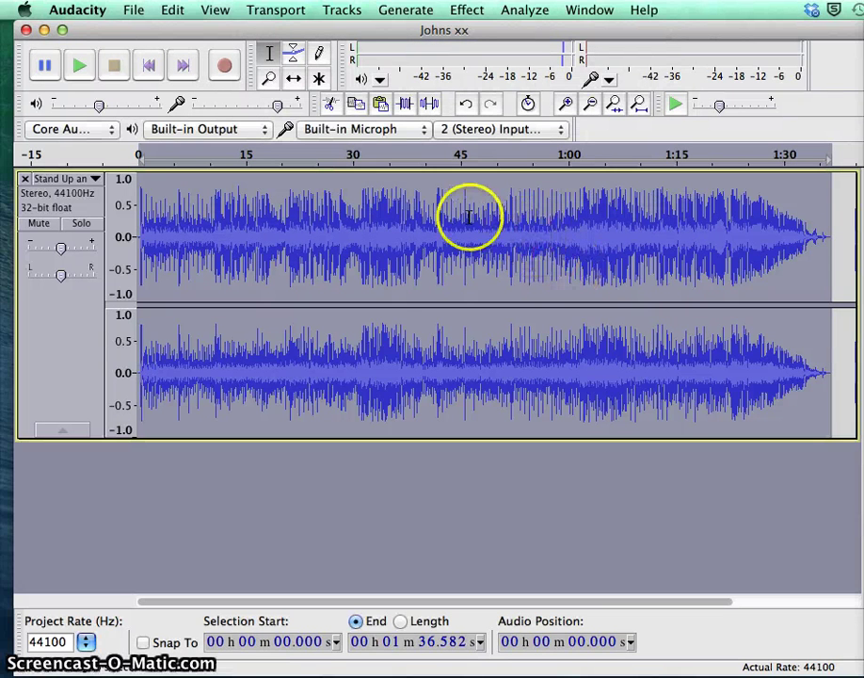
- Bring up File > Export for Johns xx in Home, keeping WAV (Microsoft) signed 16-bit PCM
click(135, 10)
mouse_move(167, 68)
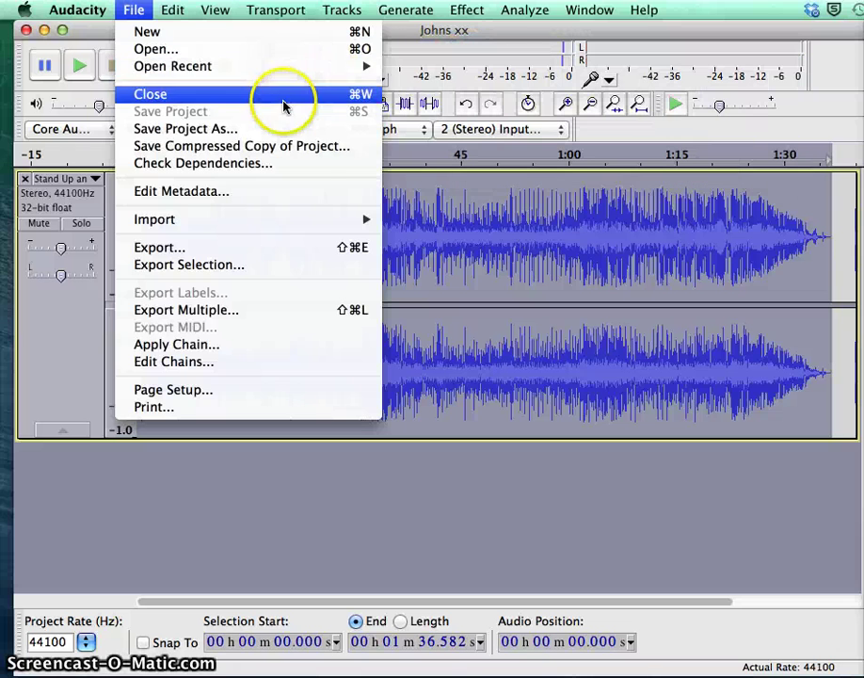
click(138, 12)
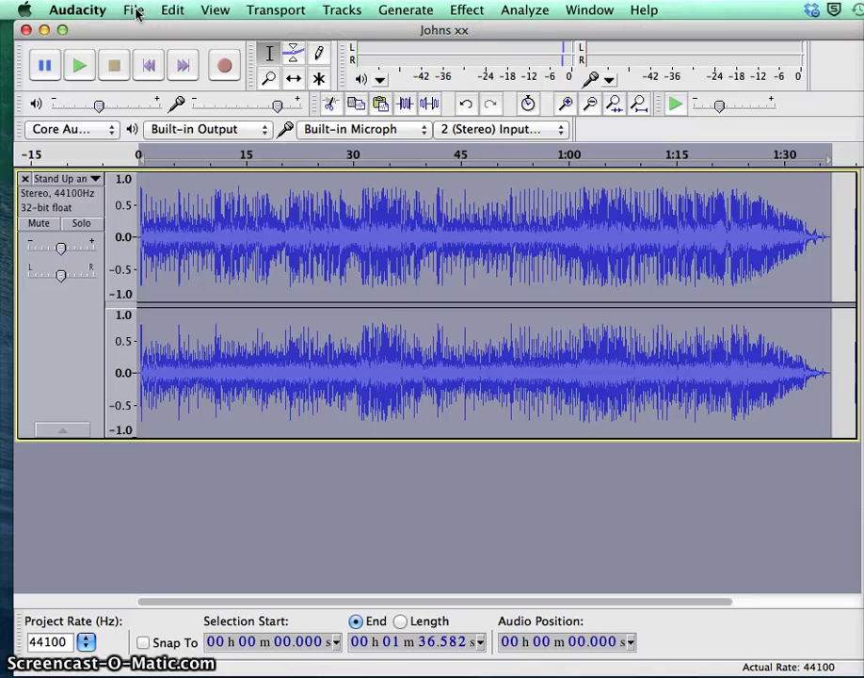
click(134, 11)
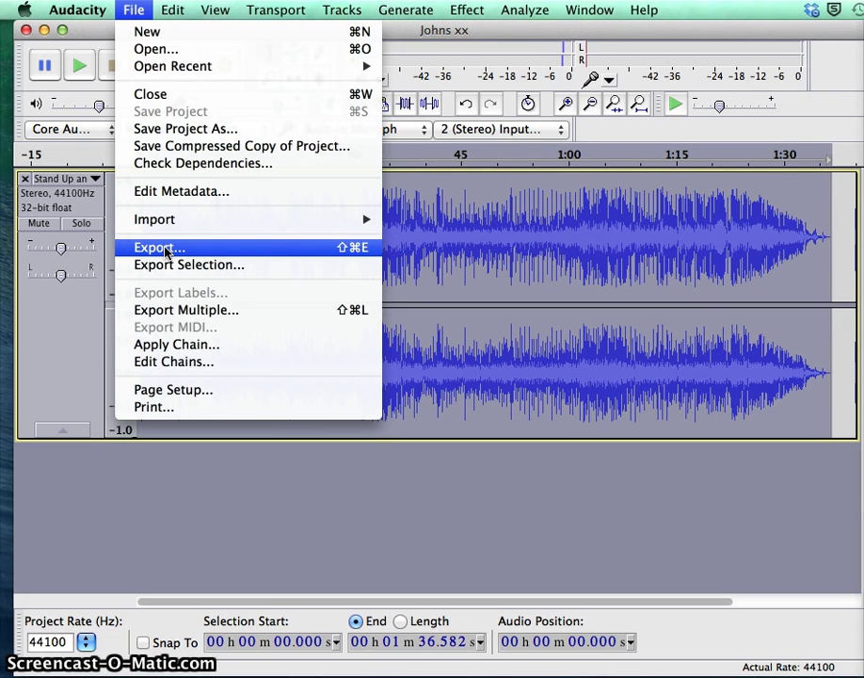
click(157, 247)
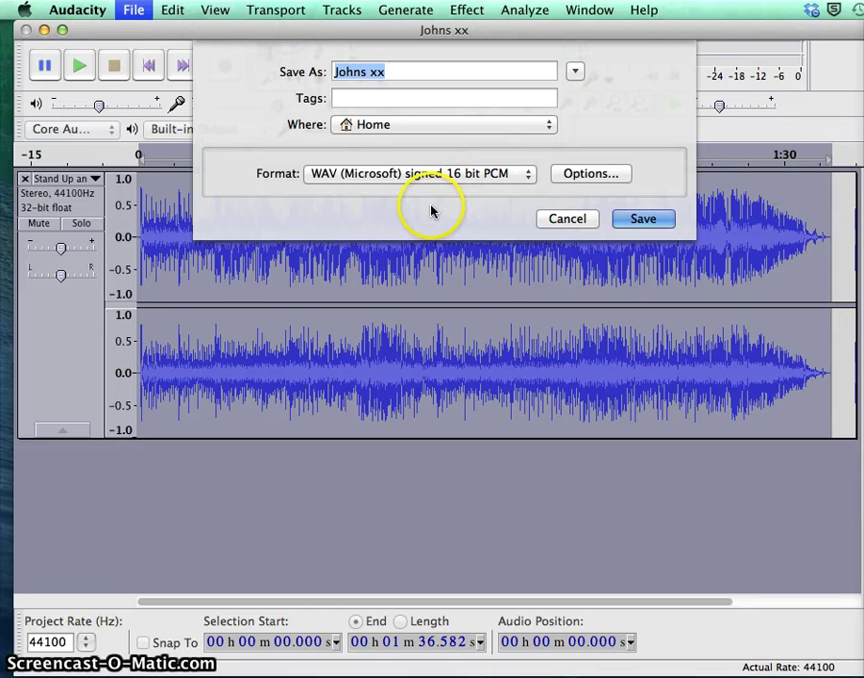
- Save Johns xx as a WAV file and accept the existing Creole metadata tags
click(642, 219)
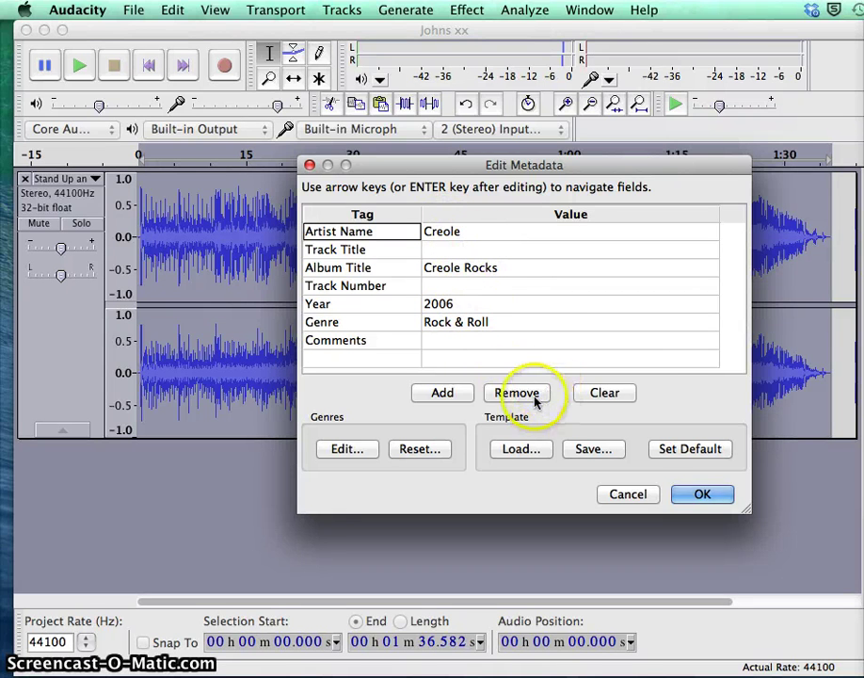
click(702, 495)
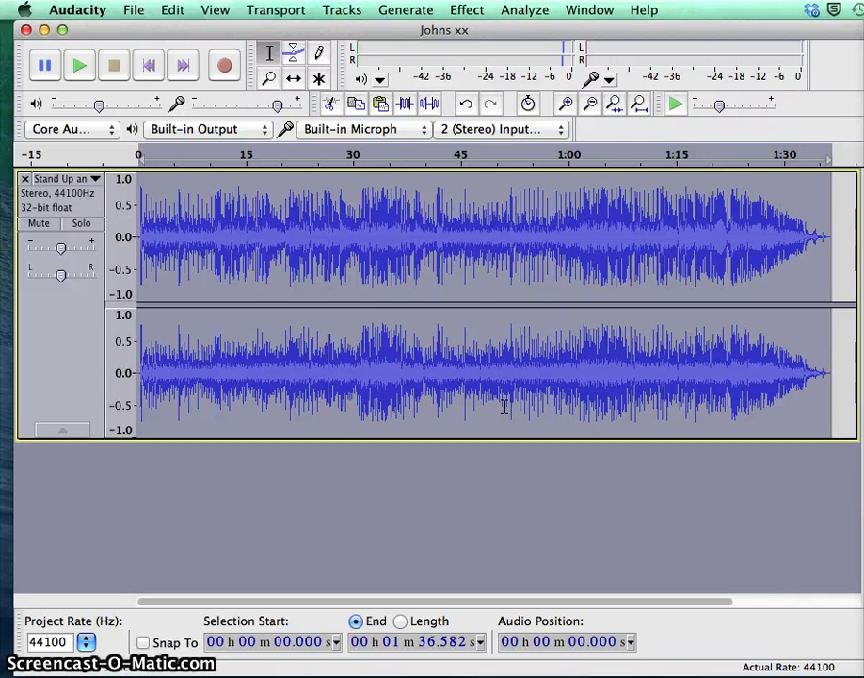
- Export the whole song again as a 128 Kbps MP3 with the same metadata, then switch to Chrome
click(506, 371)
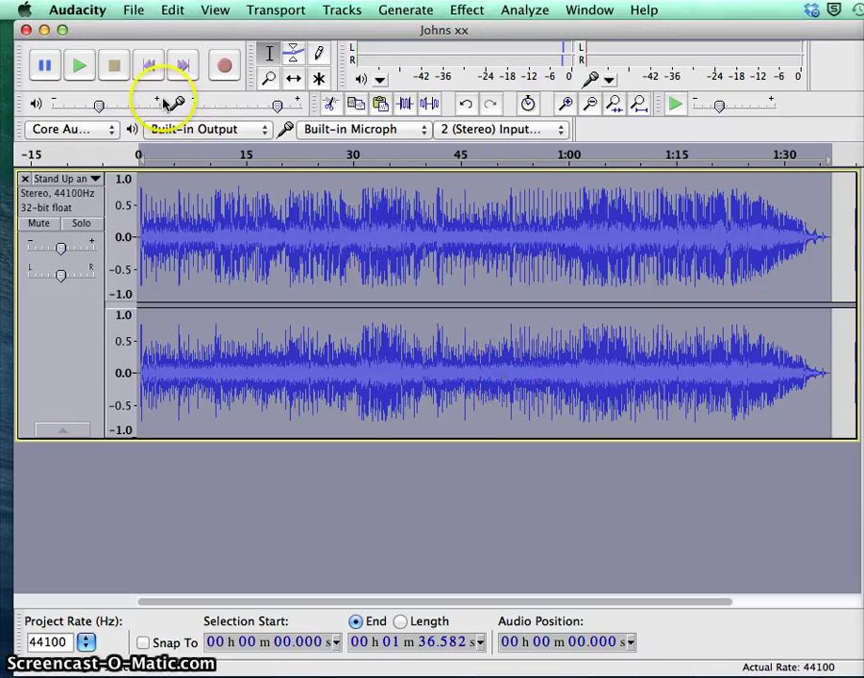
click(136, 11)
drag(139, 15, 182, 249)
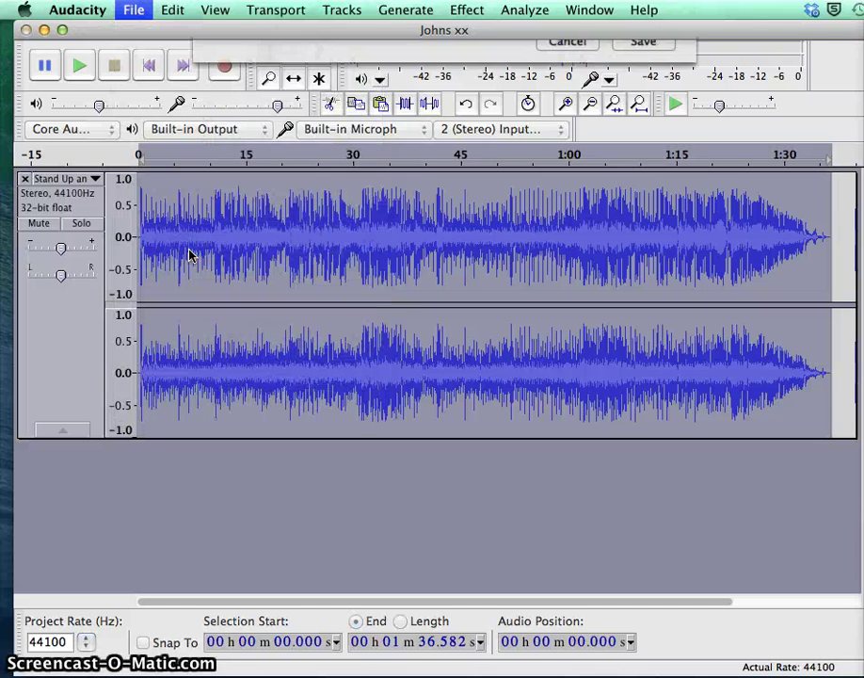
click(525, 174)
click(490, 206)
click(635, 220)
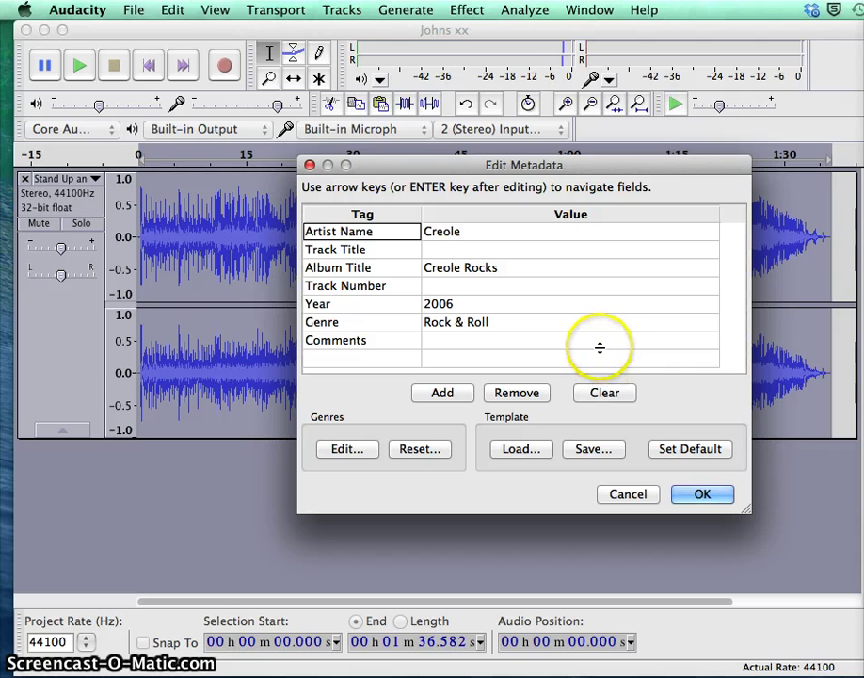
click(696, 494)
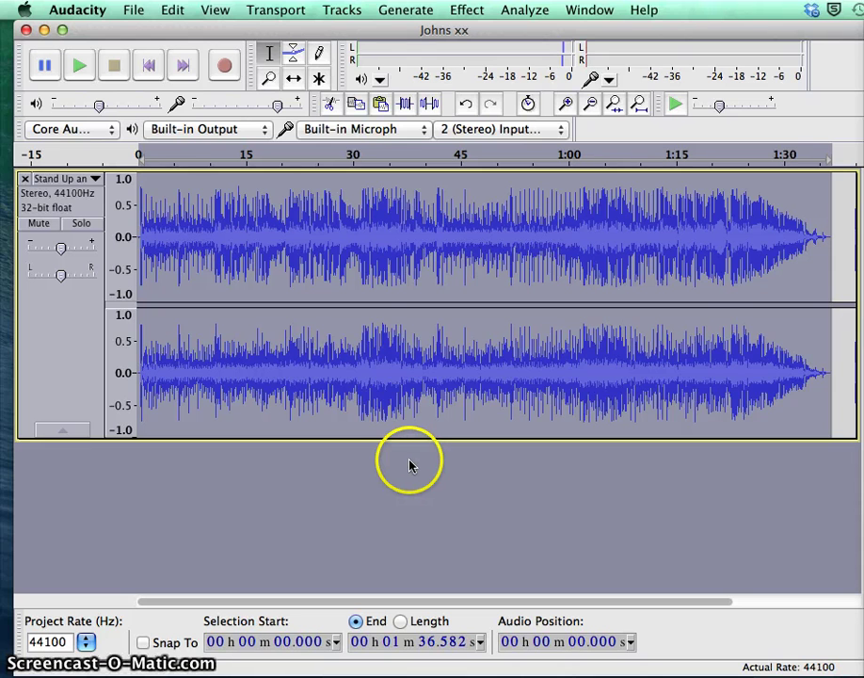
key(super+Tab)
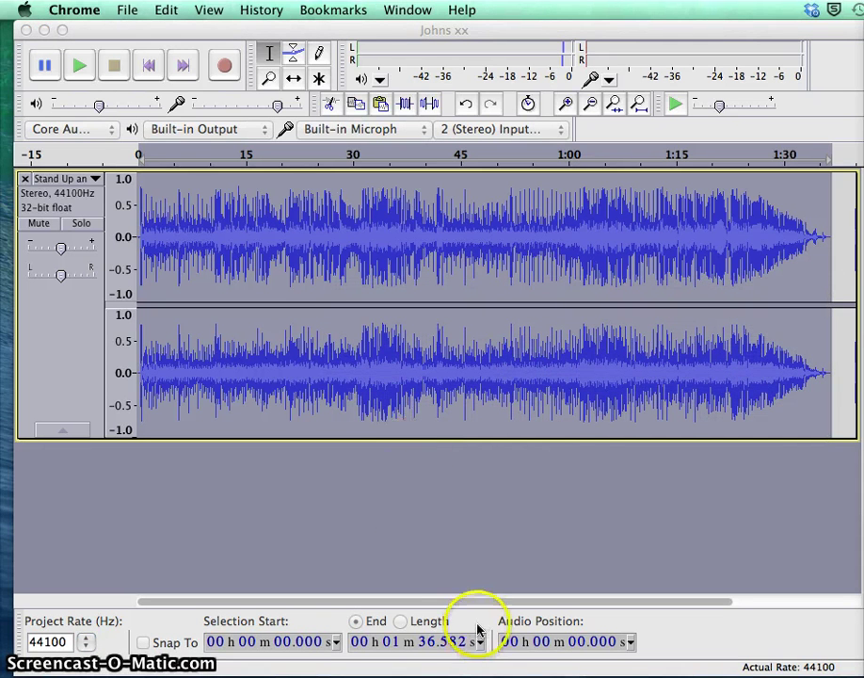
- On the LAME page, go to Windows downloads, click Lame_v3.99.3_for_Windows.exe, then return to Audacity
click(517, 648)
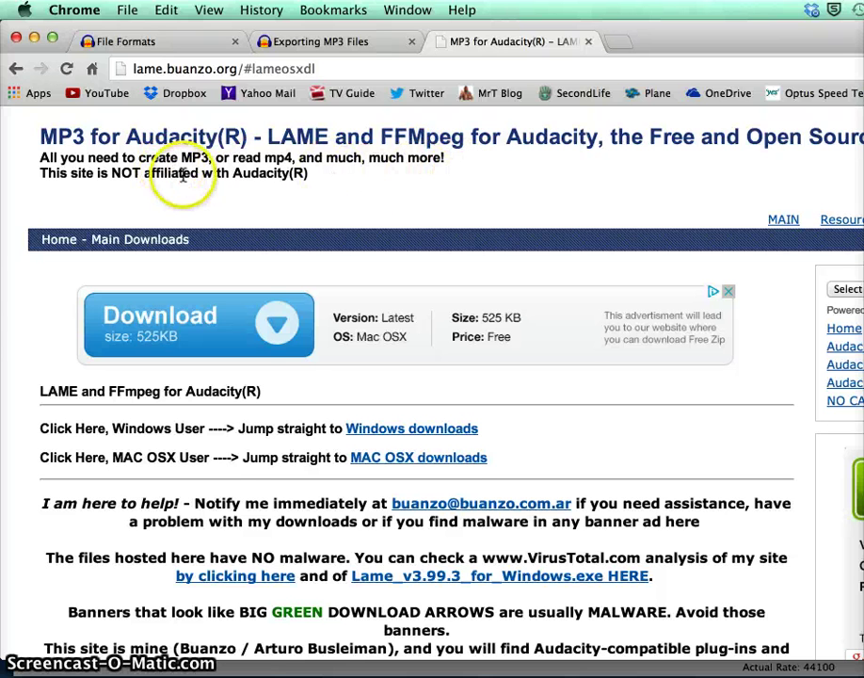
scroll(10, 311, down, 3)
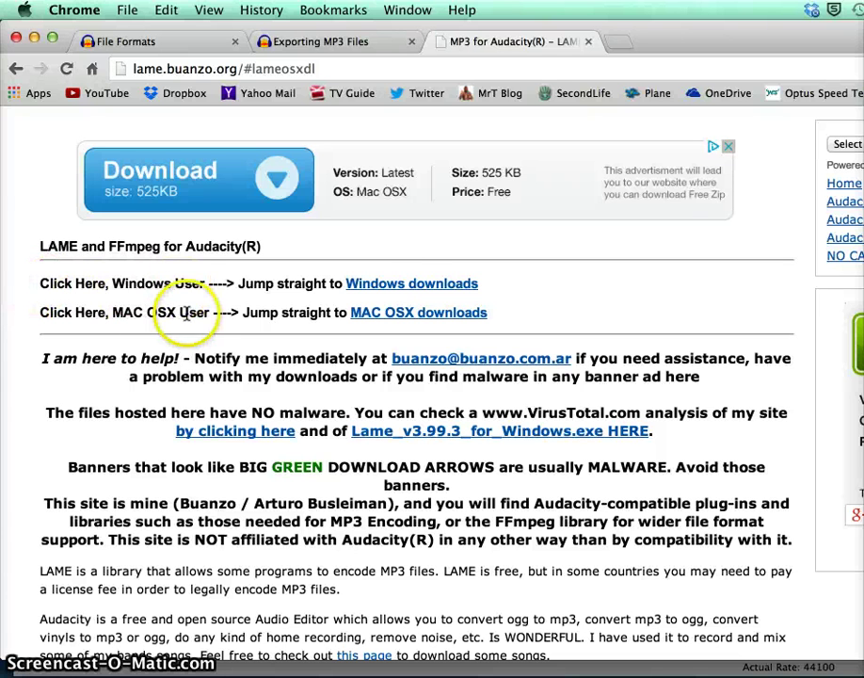
click(396, 286)
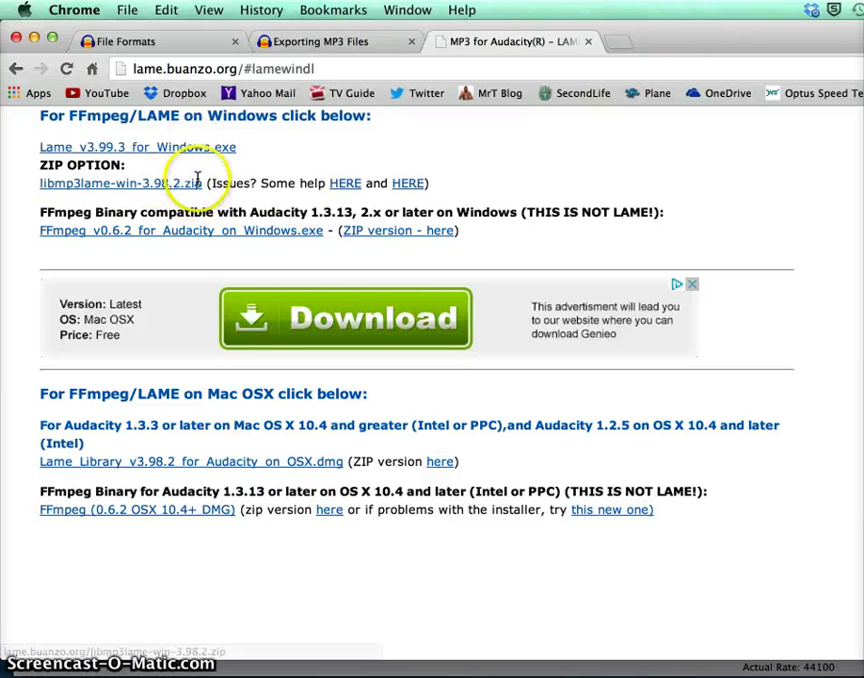
click(179, 153)
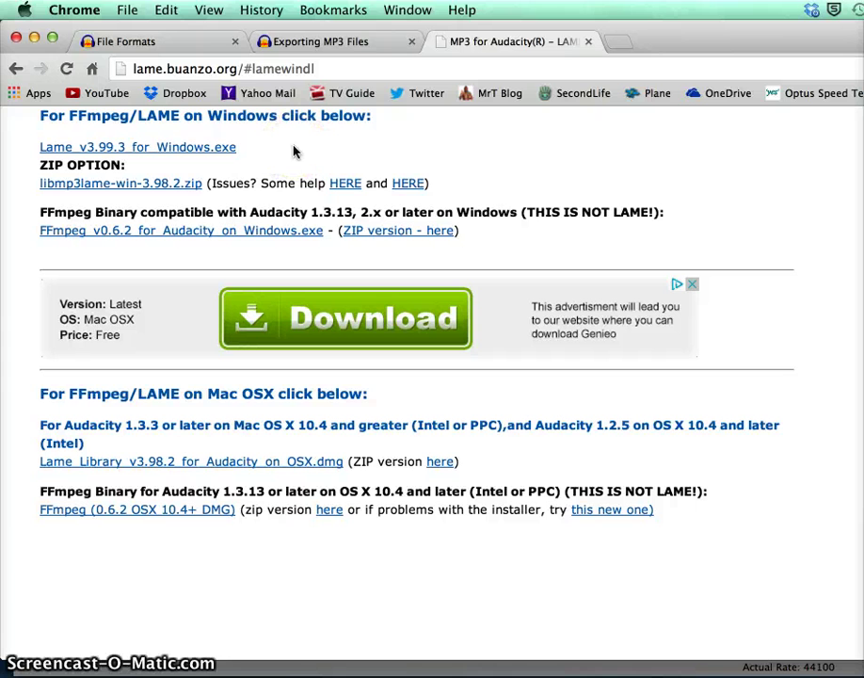
key(super+Tab)
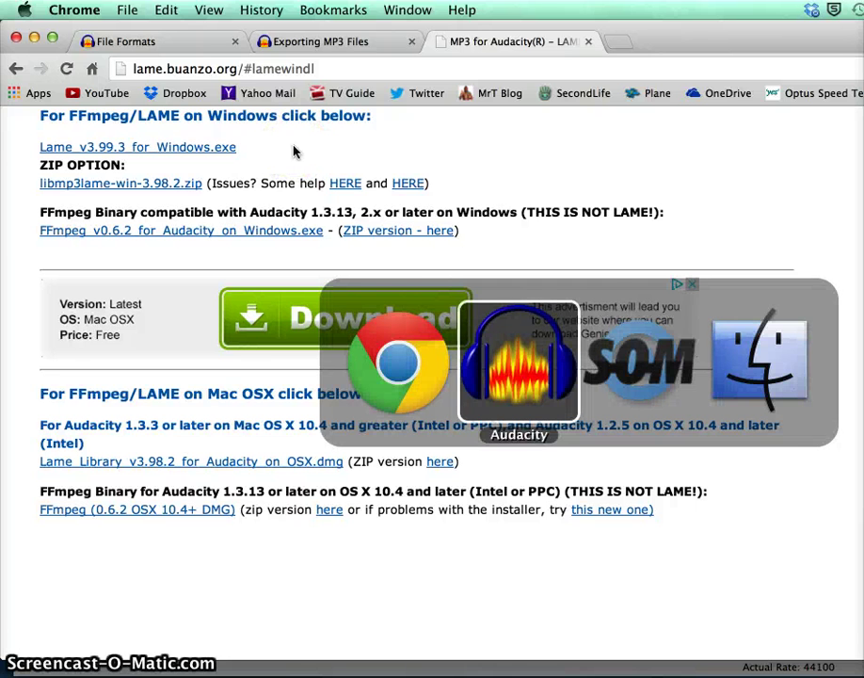